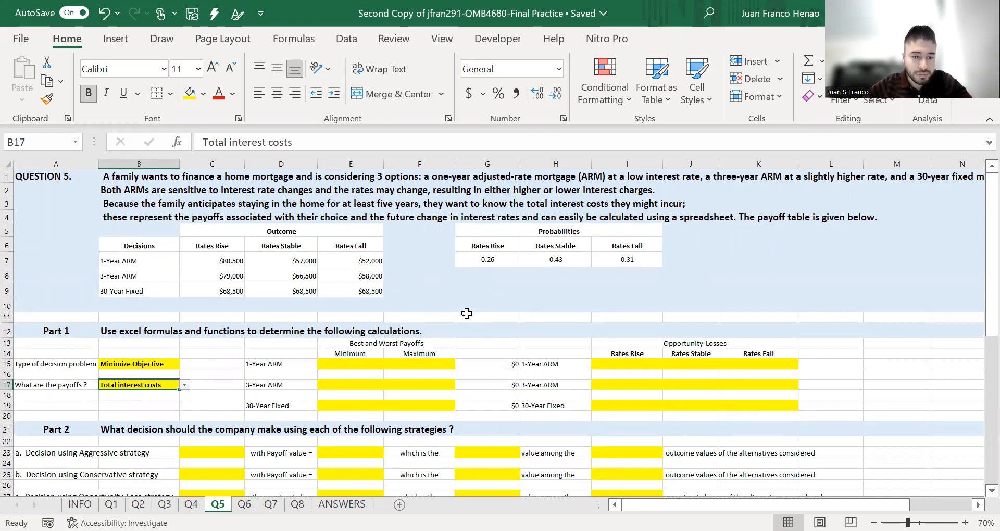
- Compute the 1-Year ARM minimum payoff with =MIN(C7:E7)
{"action": "left_click", "coordinate": [369, 366]}
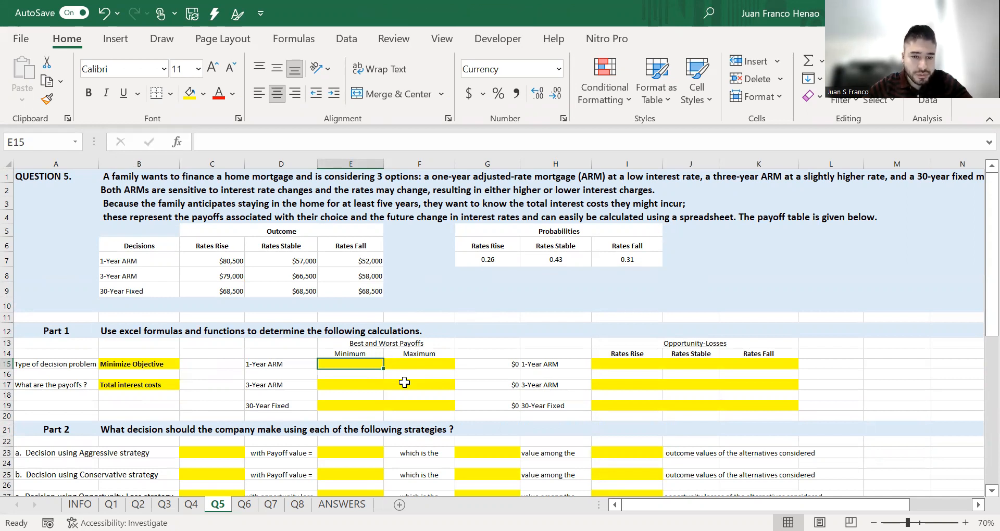
{"action": "type", "text": "="}
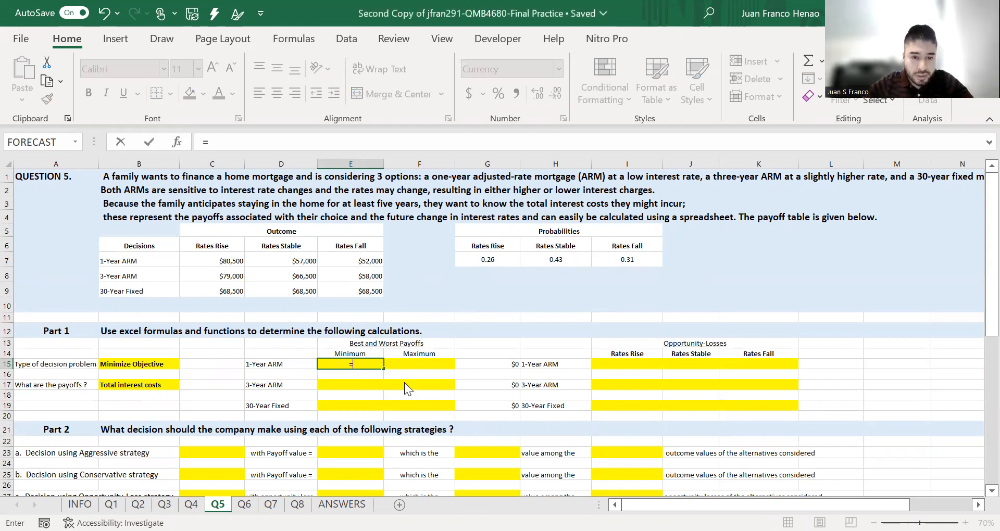
{"action": "type", "text": "MIN("}
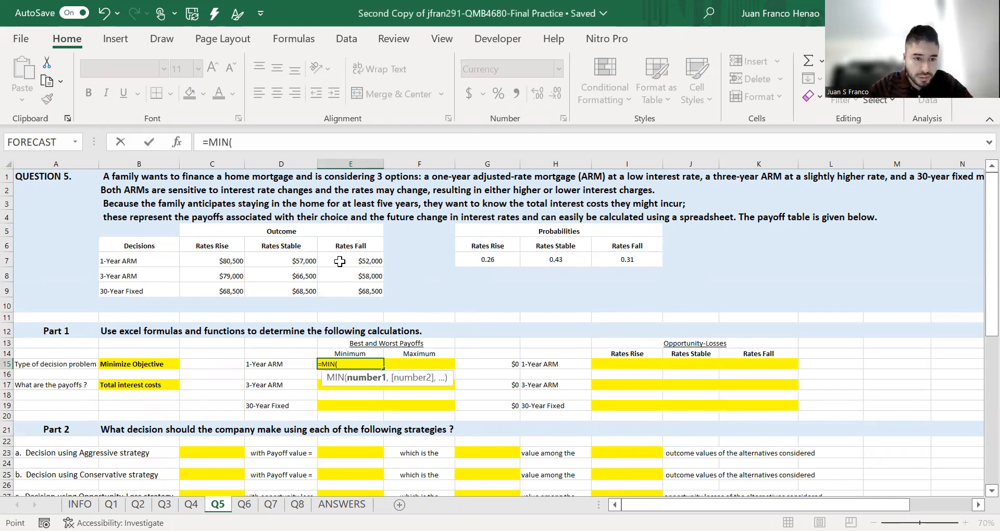
{"action": "left_click_drag", "start_coordinate": [219, 261], "coordinate": [363, 262]}
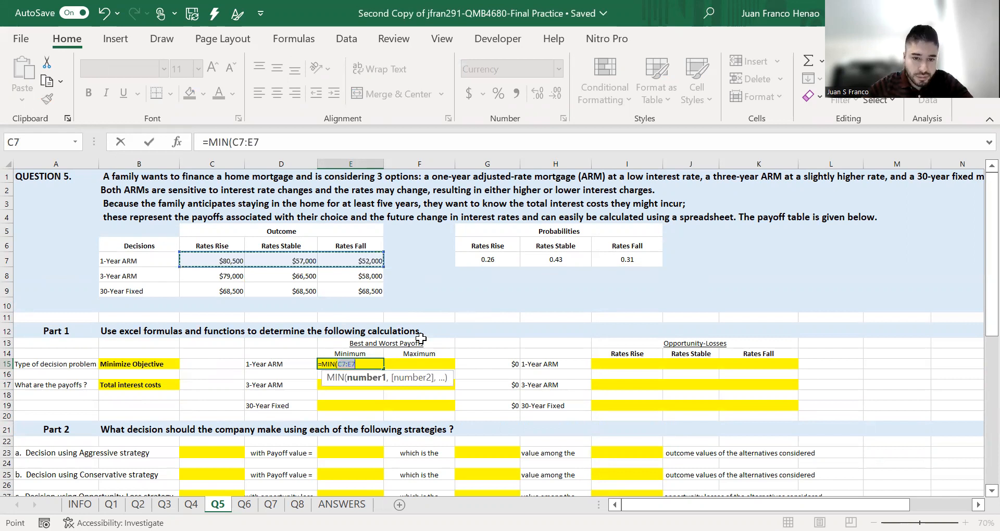
{"action": "key", "text": "Return"}
- Compute the 1-Year ARM maximum payoff with =MAX(C7:E7)
{"action": "left_click", "coordinate": [436, 364]}
{"action": "type", "text": "="}
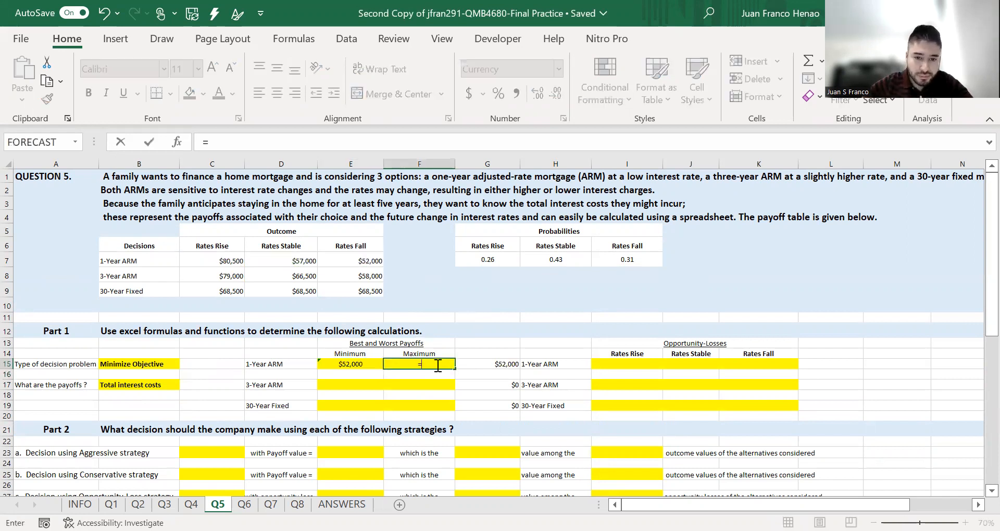
{"action": "type", "text": "MAX("}
{"action": "left_click_drag", "start_coordinate": [219, 261], "coordinate": [343, 259]}
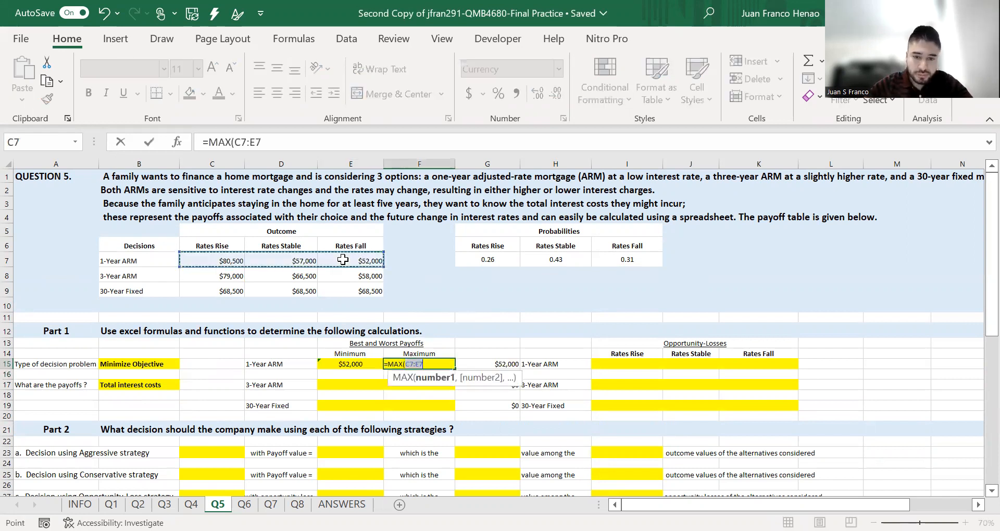
{"action": "key", "text": "Return"}
- Set the 3-Year ARM minimum by referencing its Rates Fall payoff cell E8
{"action": "left_click", "coordinate": [349, 383]}
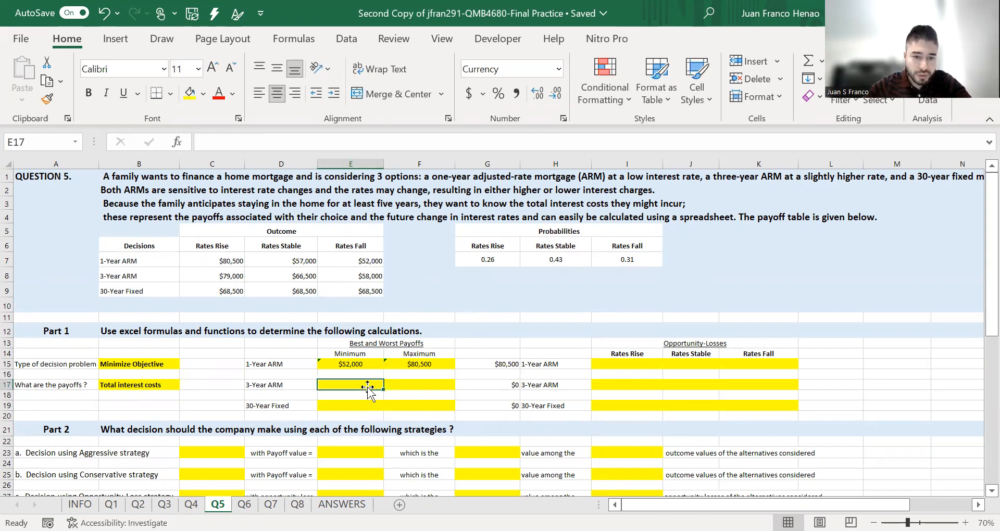
{"action": "key", "text": "ctrl+c"}
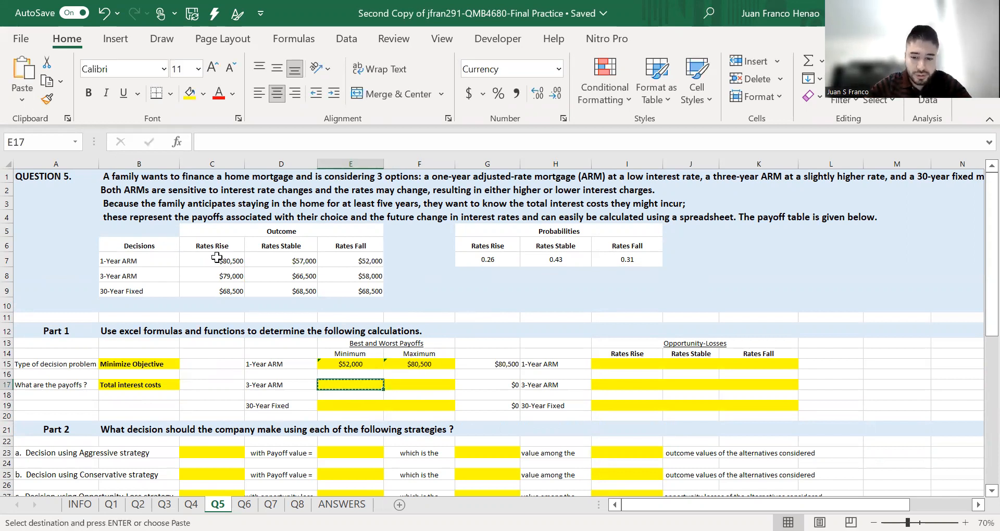
{"action": "type", "text": "="}
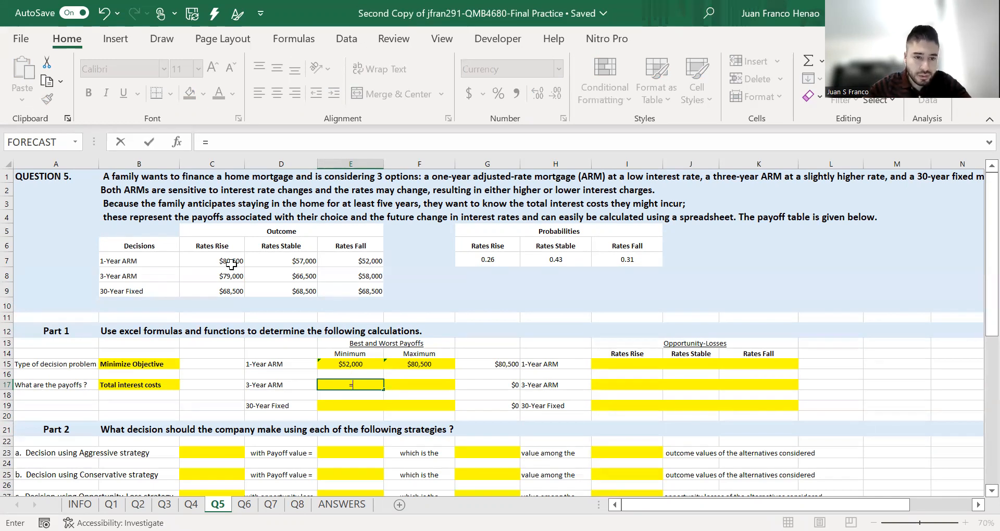
{"action": "left_click", "coordinate": [343, 275]}
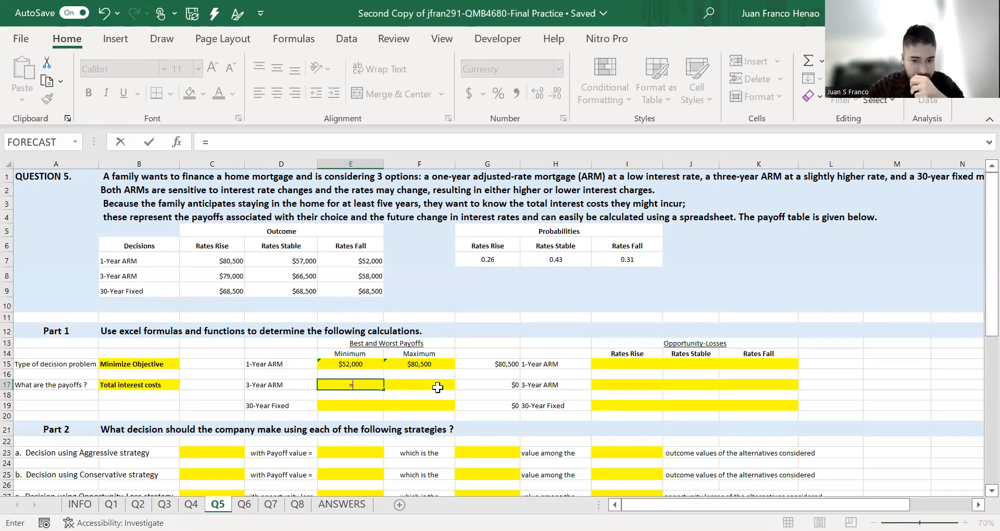
{"action": "key", "text": "Tab"}
- Set the 3-Year ARM maximum by referencing its Rates Rise payoff cell C8
{"action": "type", "text": "="}
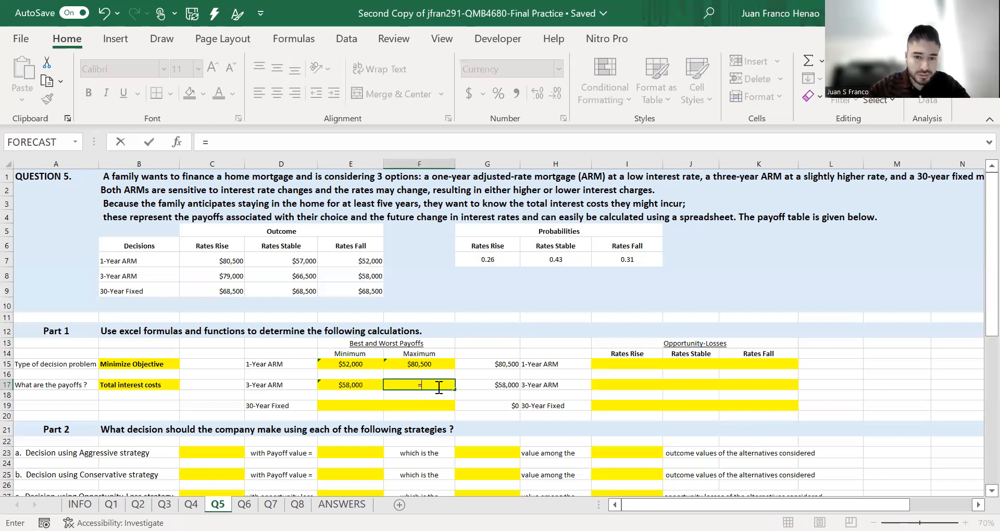
{"action": "left_click", "coordinate": [227, 272]}
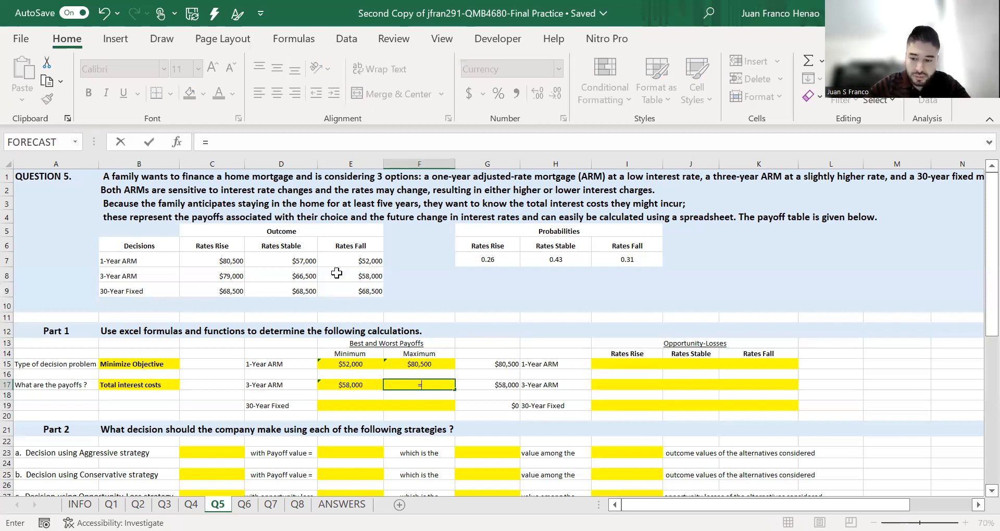
{"action": "key", "text": "Return"}
- Enter a MIN formula for the 30-Year Fixed minimum payoff using the 30-Year Fixed row
{"action": "left_click", "coordinate": [378, 404]}
{"action": "type", "text": "="}
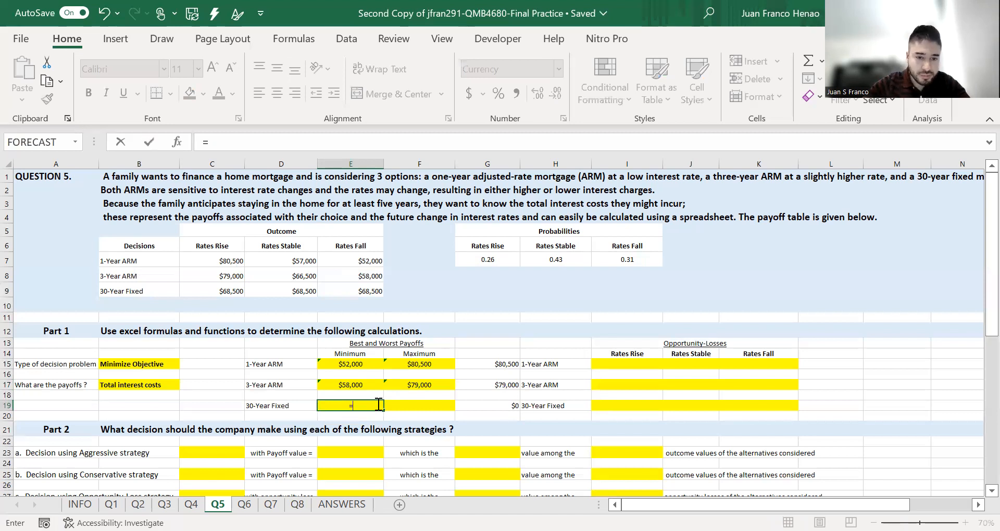
{"action": "type", "text": "min"}
{"action": "key", "text": "Tab"}
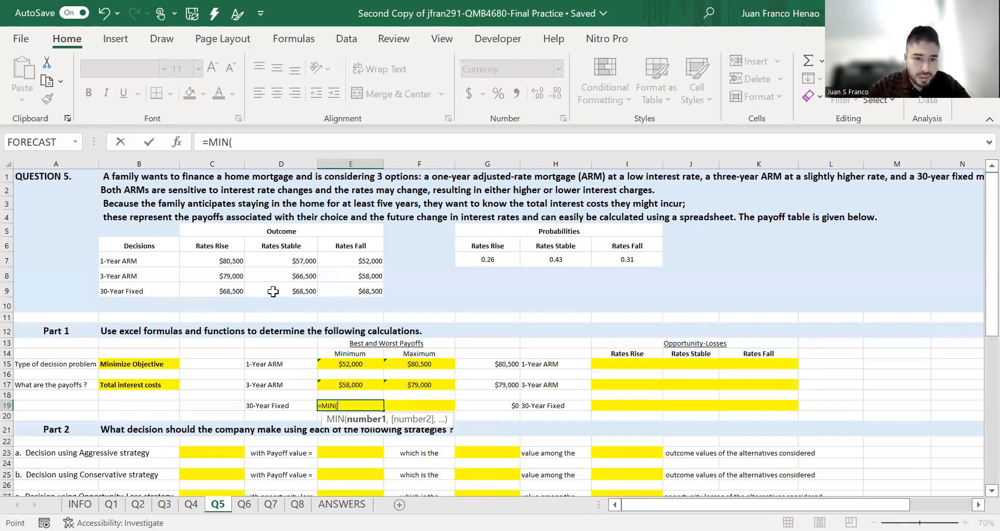
{"action": "left_click", "coordinate": [339, 293]}
{"action": "key", "text": "Tab"}
- Enter a MAX formula over C9:E9 for the 30-Year Fixed maximum payoff
{"action": "type", "text": "="}
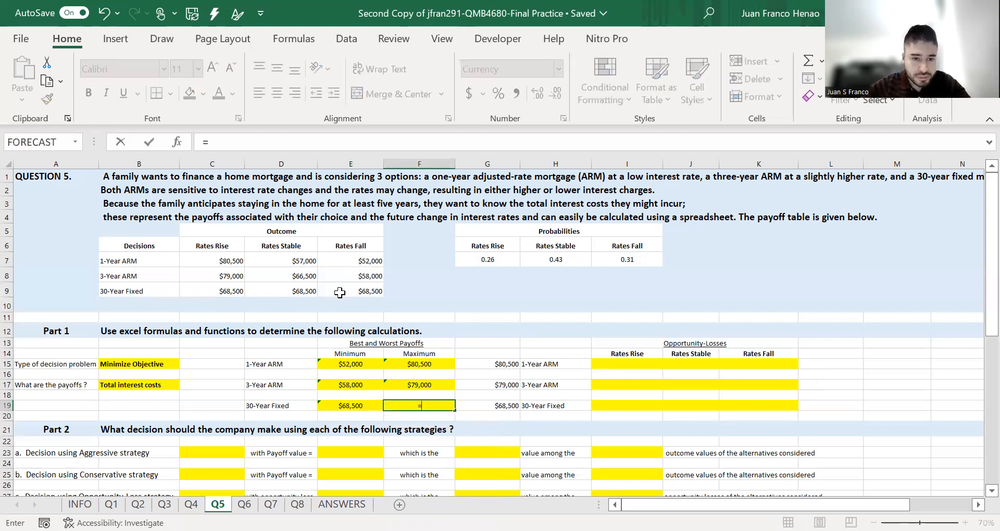
{"action": "type", "text": "max"}
{"action": "key", "text": "Tab"}
{"action": "left_click_drag", "start_coordinate": [242, 294], "coordinate": [341, 294]}
{"action": "key", "text": "Return"}
- Clear the payoff values in column G beside the decision labels
{"action": "left_click_drag", "start_coordinate": [487, 341], "coordinate": [514, 415]}
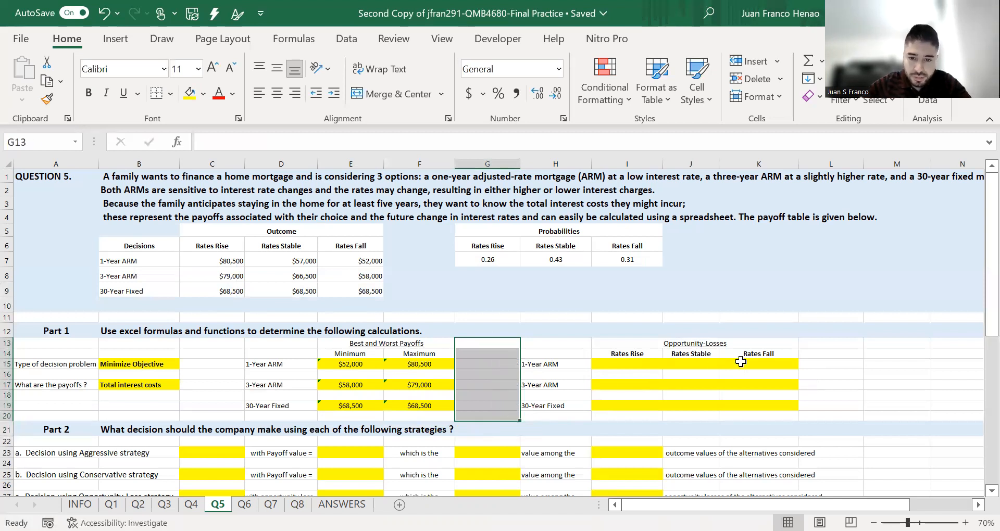
{"action": "left_click", "coordinate": [855, 363]}
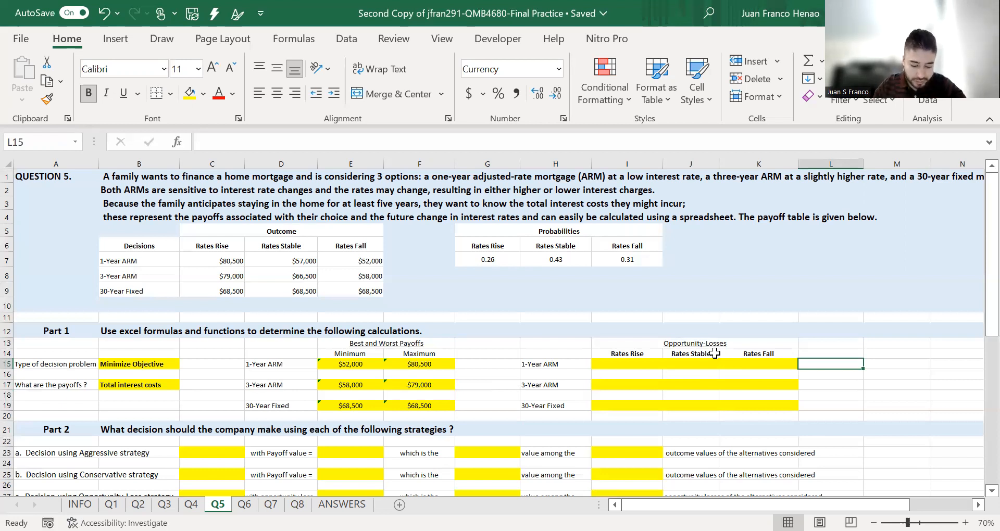
- Compute the 1-Year ARM Rates Rise opportunity loss with =C7-MIN(C7:C9)
{"action": "left_click", "coordinate": [647, 363]}
{"action": "type", "text": "="}
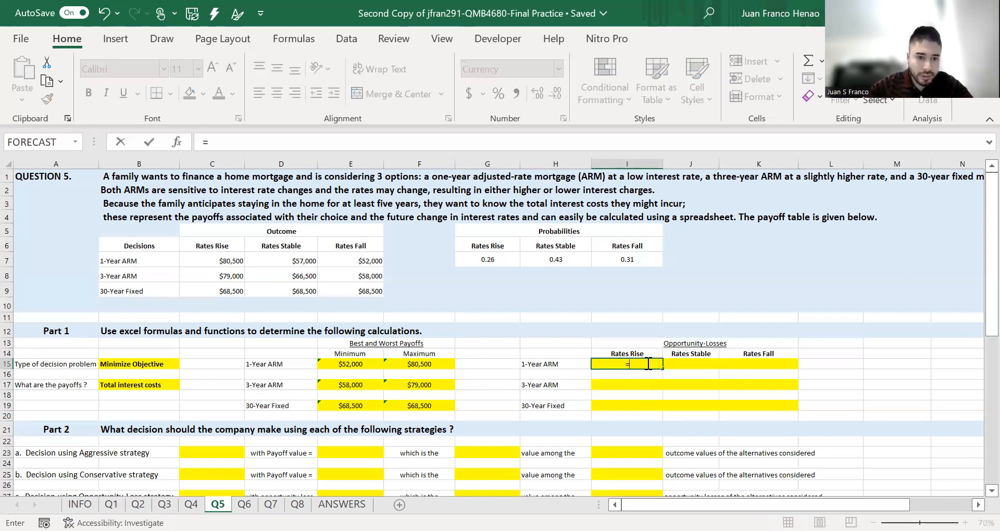
{"action": "left_click", "coordinate": [226, 262]}
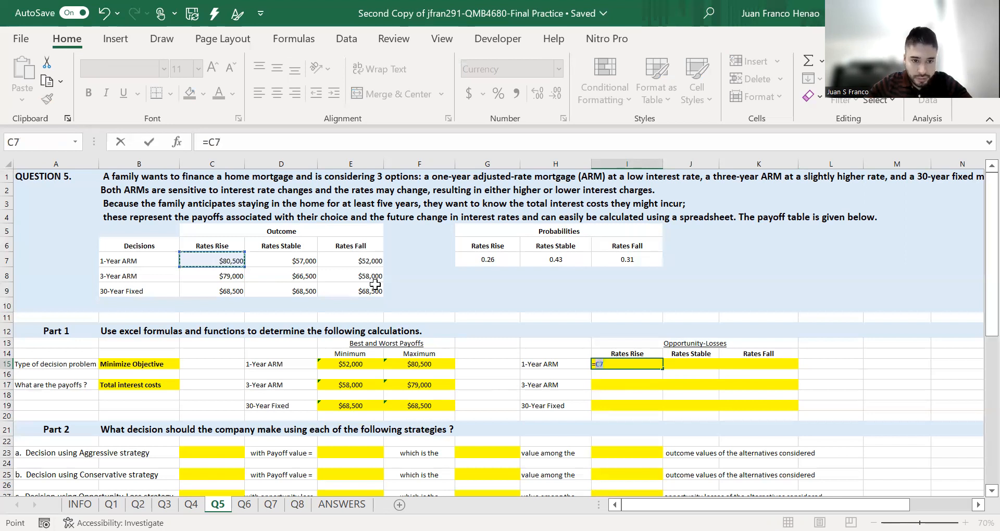
{"action": "type", "text": "-"}
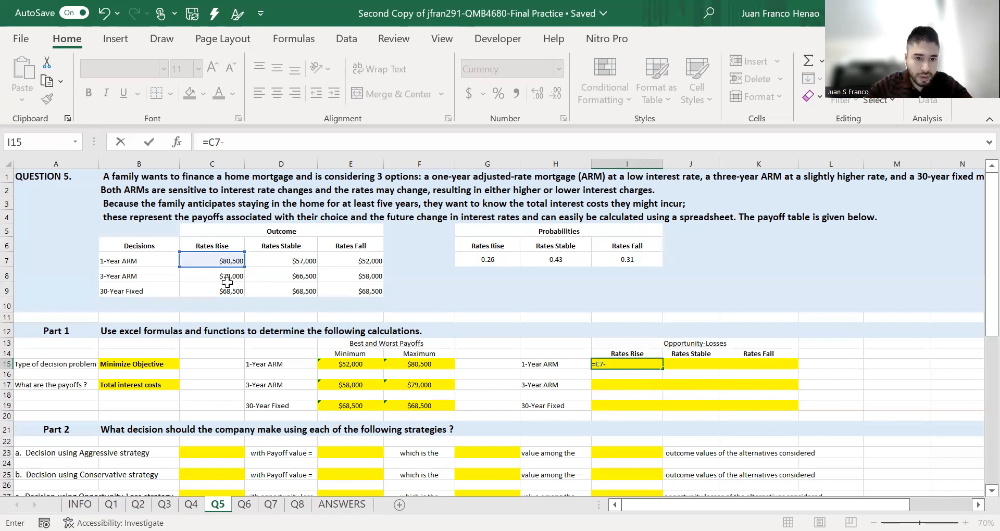
{"action": "type", "text": "MIN(C7:C9)"}
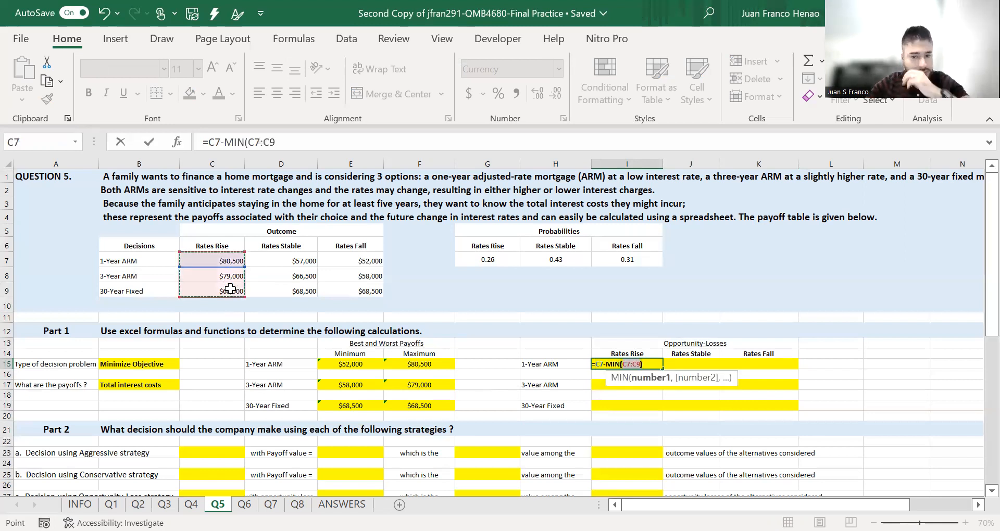
{"action": "key", "text": "ctrl+Return"}
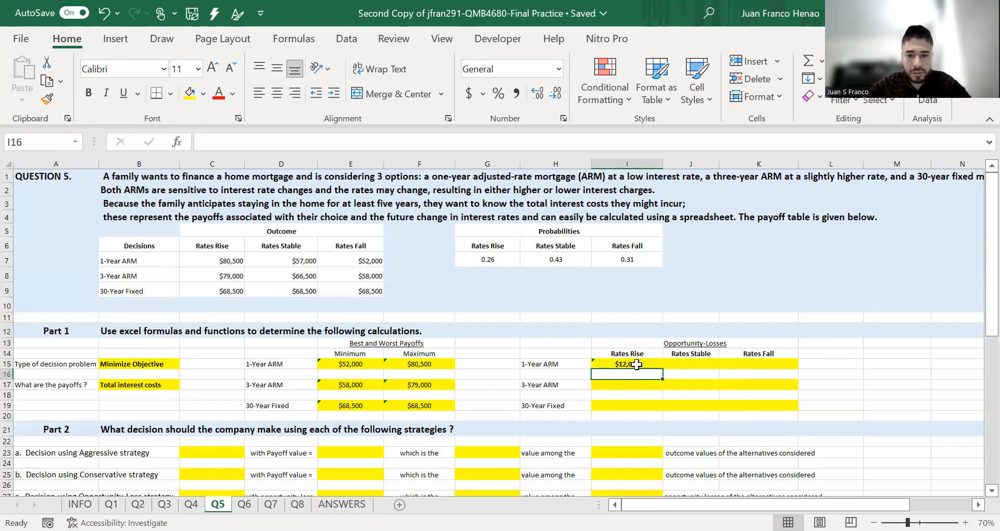
- Fill the 1-Year ARM opportunity-loss formula across to Rates Stable and Rates Fall
{"action": "left_click", "coordinate": [464, 143]}
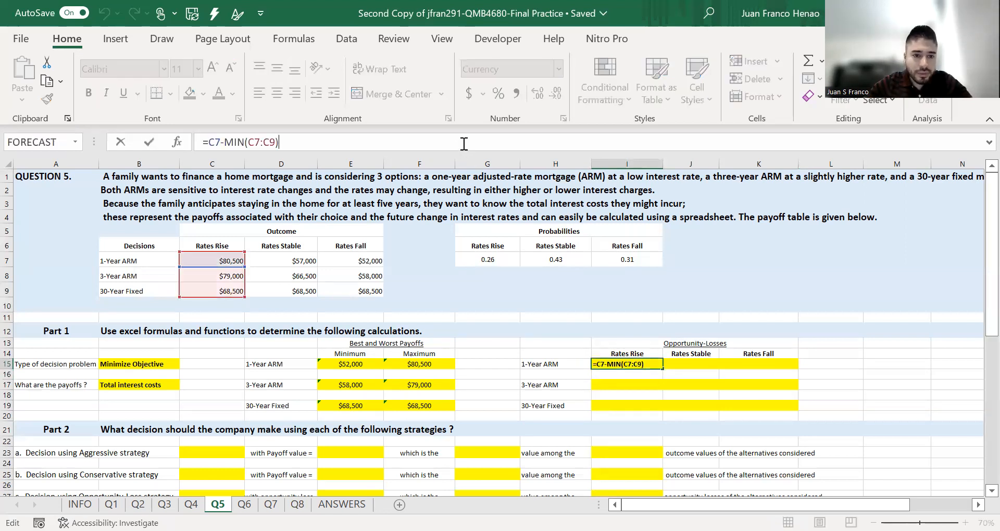
{"action": "left_click", "coordinate": [671, 373]}
{"action": "left_click", "coordinate": [650, 364]}
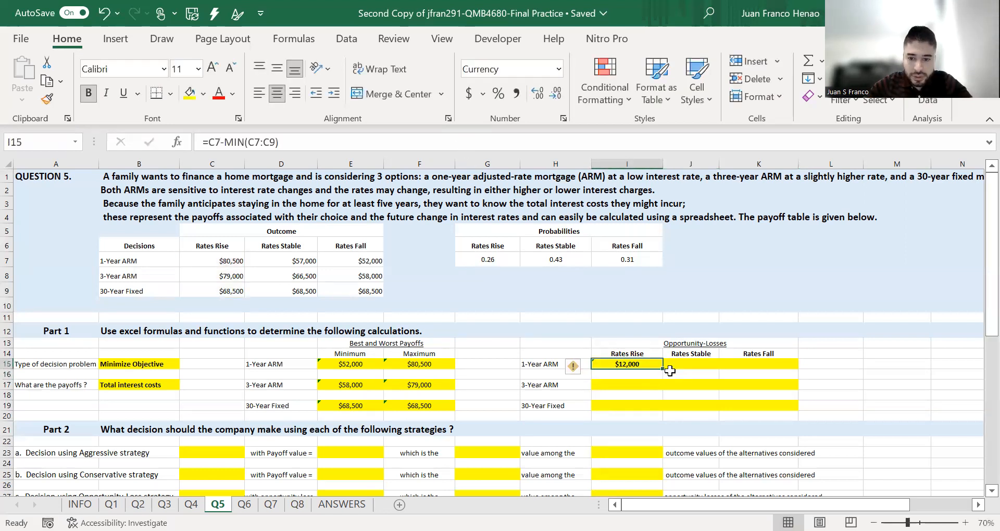
{"action": "left_click_drag", "start_coordinate": [662, 370], "coordinate": [766, 371]}
{"action": "left_click", "coordinate": [840, 342]}
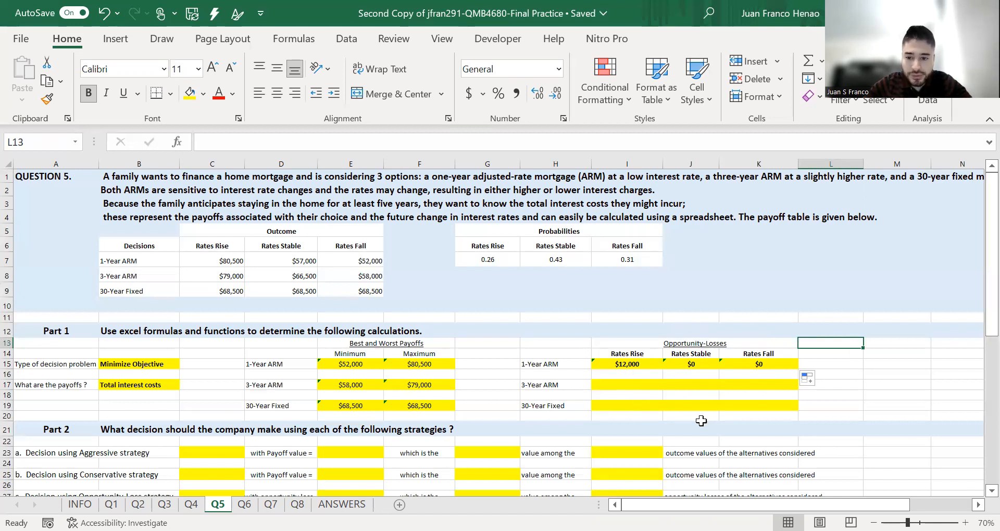
- Compute the 3-Year ARM opportunity loss as =C8-MIN(C7:C9) and fill it across Rates Stable and Rates Fall
{"action": "left_click", "coordinate": [645, 384]}
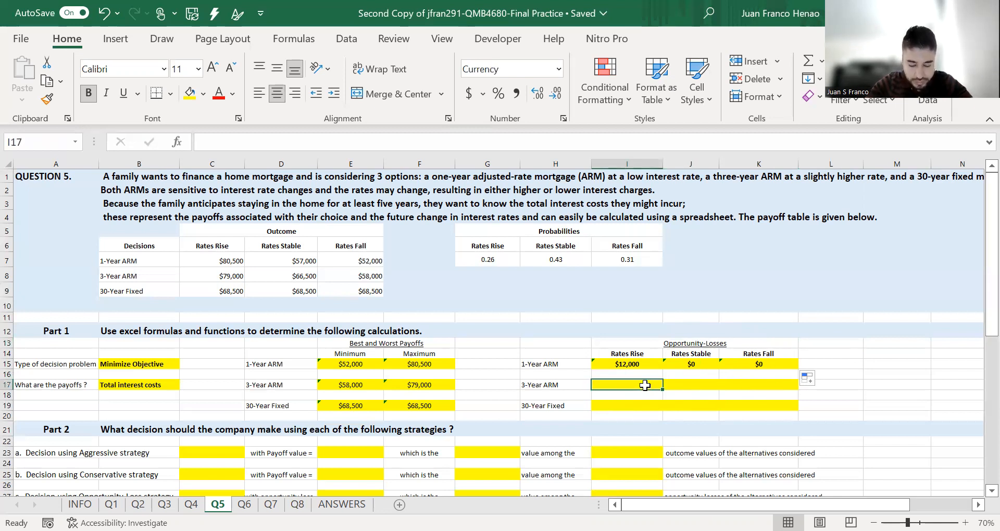
{"action": "type", "text": "="}
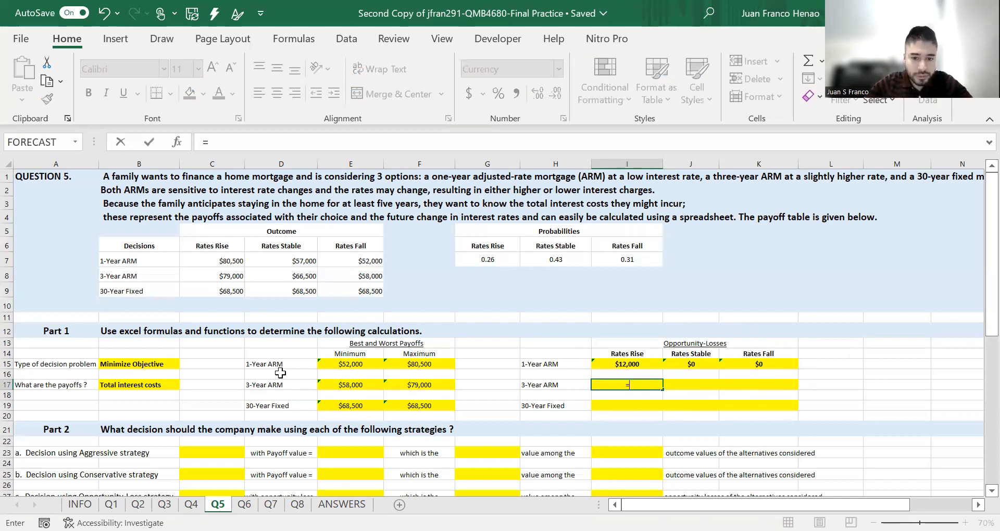
{"action": "left_click", "coordinate": [233, 276]}
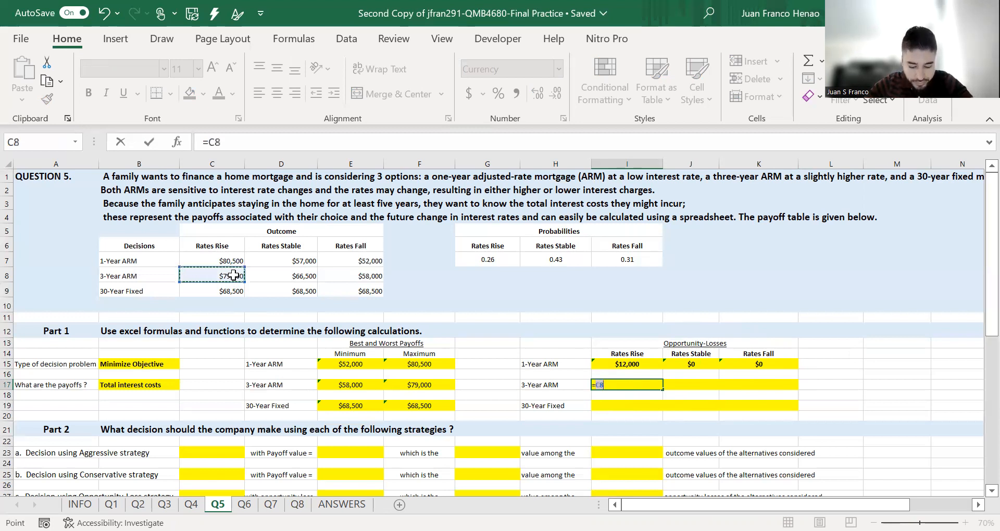
{"action": "type", "text": "-m"}
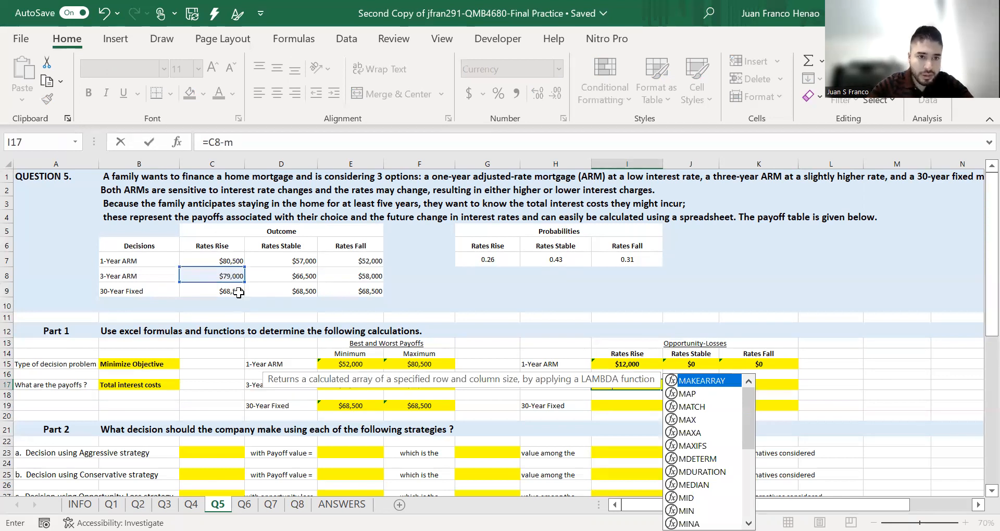
{"action": "type", "text": "in("}
{"action": "left_click_drag", "start_coordinate": [230, 262], "coordinate": [239, 293]}
{"action": "type", "text": ")"}
{"action": "key", "text": "Return"}
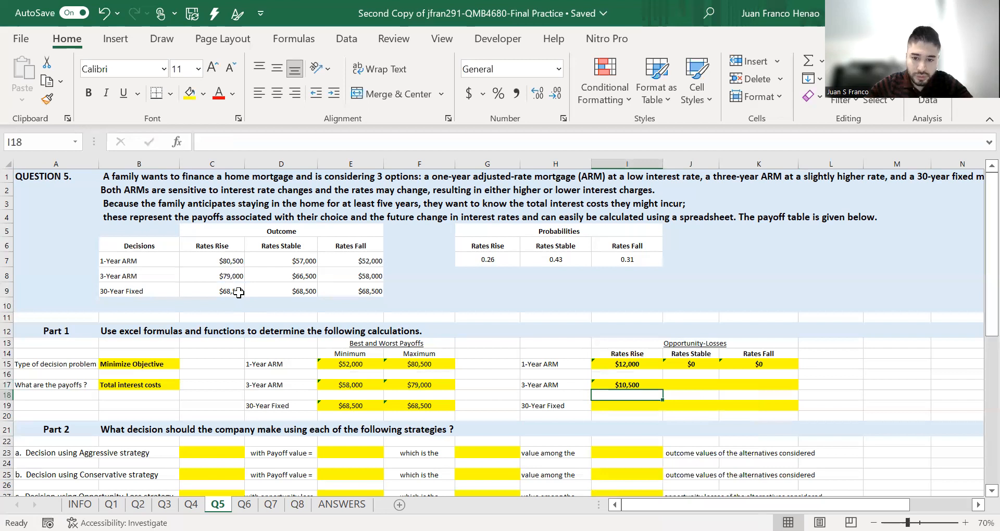
{"action": "left_click", "coordinate": [658, 386]}
{"action": "left_click_drag", "start_coordinate": [662, 390], "coordinate": [766, 391]}
- Enter =C9-MIN(C7:C9) for the 30-Year Fixed Rates Rise opportunity loss, accepting the formula correction
{"action": "left_click", "coordinate": [646, 408]}
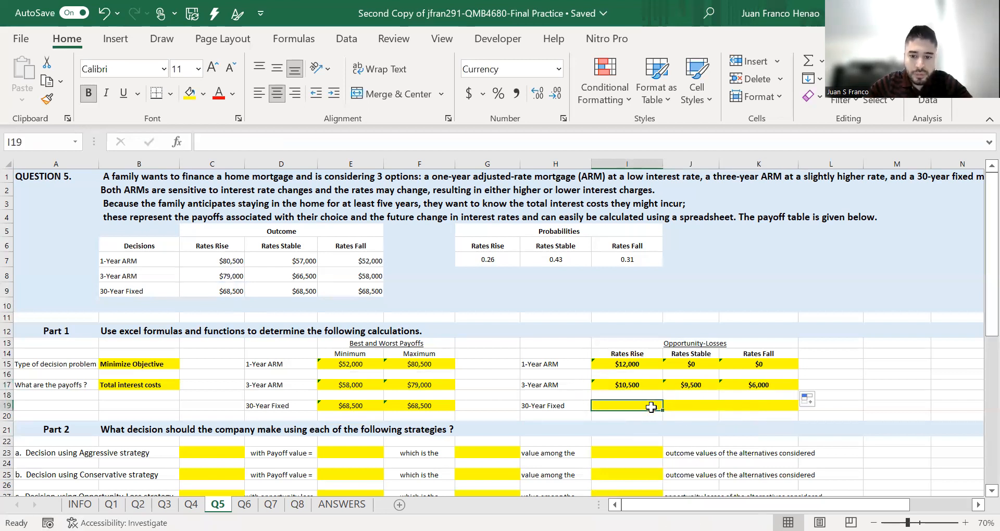
{"action": "type", "text": "="}
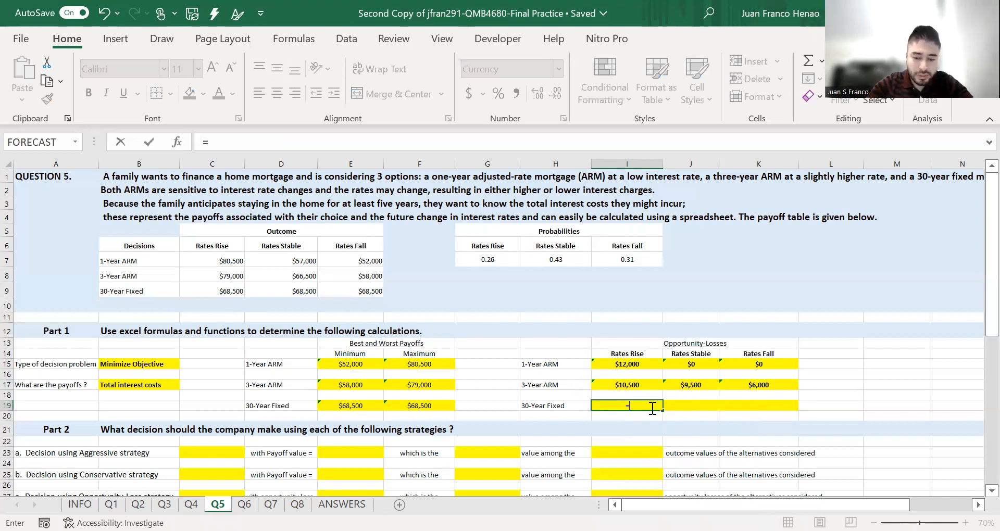
{"action": "left_click", "coordinate": [225, 294]}
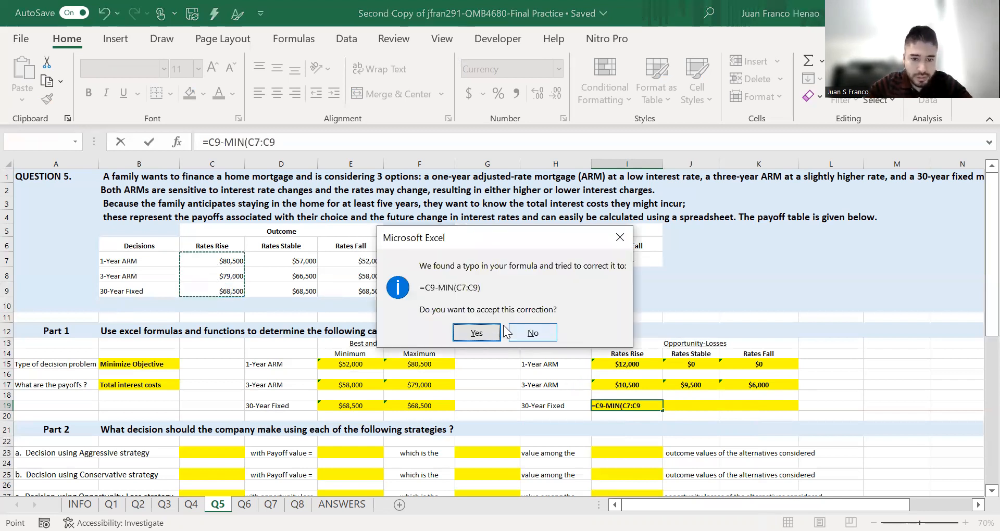
{"action": "left_click", "coordinate": [476, 333]}
- Fill the 30-Year Fixed opportunity-loss formula across to Rates Stable and Rates Fall
{"action": "left_click", "coordinate": [649, 406]}
{"action": "left_click_drag", "start_coordinate": [662, 421], "coordinate": [781, 411]}
{"action": "left_click", "coordinate": [870, 358]}
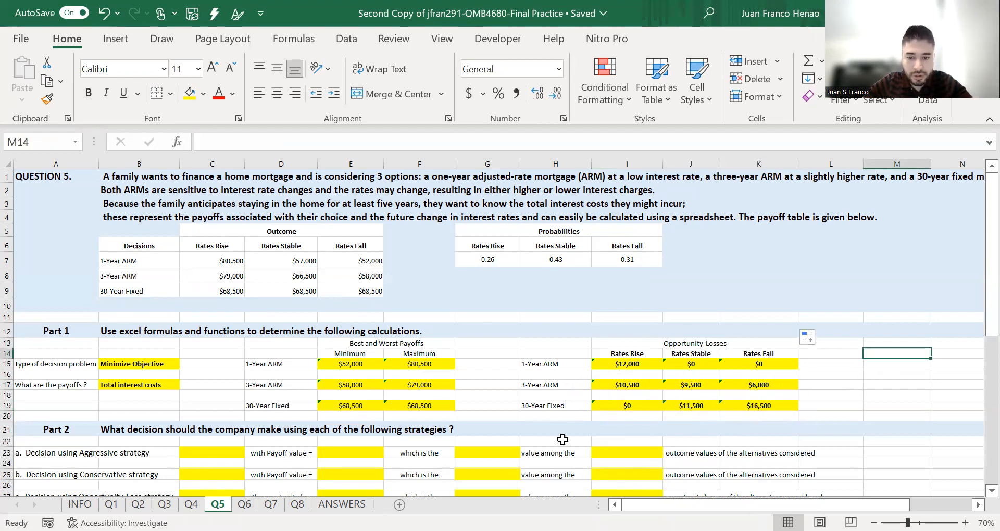
{"action": "scroll", "coordinate": [533, 429], "scroll_direction": "down", "scroll_amount": 2}
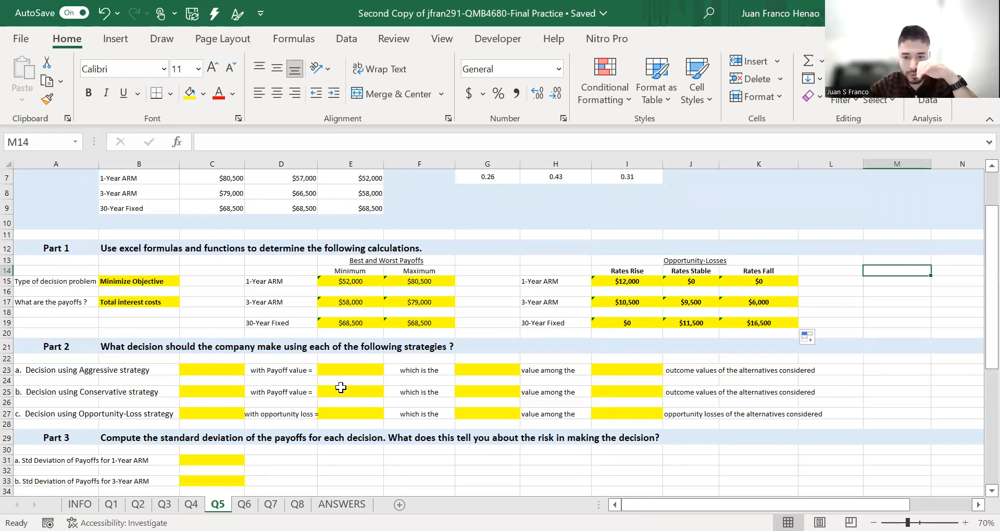
- Set the aggressive strategy to the MINIMUM value among the SMALLEST outcome values
{"action": "left_click", "coordinate": [517, 371]}
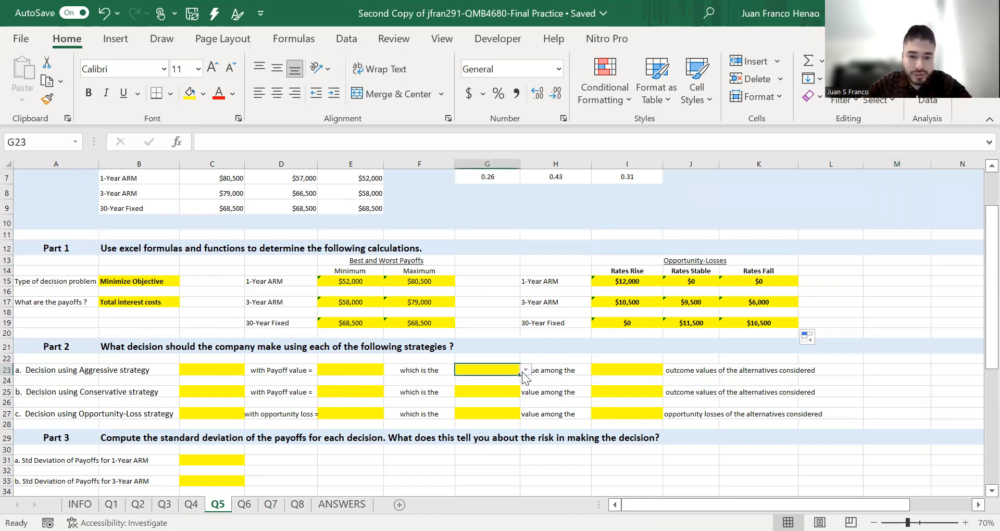
{"action": "left_click", "coordinate": [525, 370]}
{"action": "left_click", "coordinate": [516, 379]}
{"action": "left_click", "coordinate": [646, 369]}
{"action": "left_click", "coordinate": [668, 370]}
{"action": "left_click", "coordinate": [665, 379]}
{"action": "left_click", "coordinate": [366, 371]}
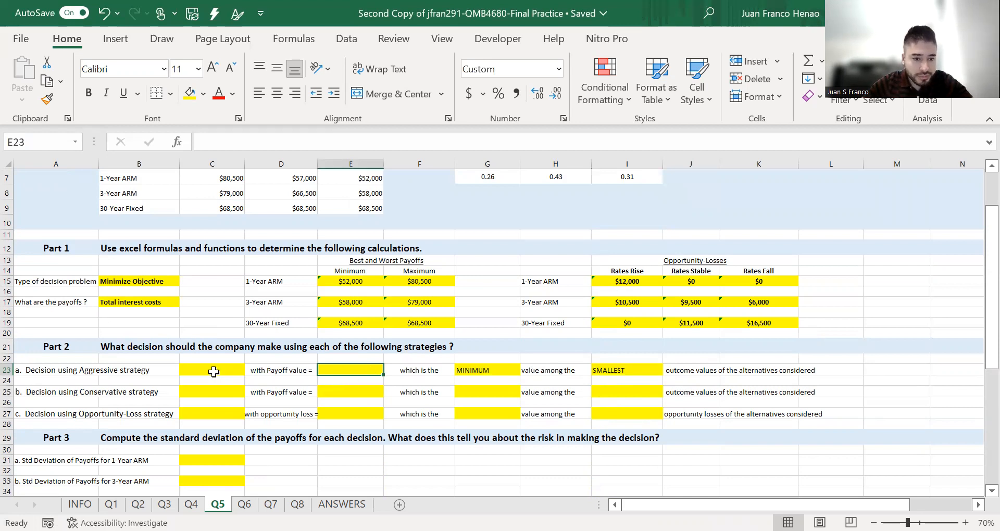
- Compute each alternative's minimum payoff in column G with =MIN(E15:F15), copying it to the 3-Year ARM and 30-Year Fixed rows
{"action": "left_click", "coordinate": [473, 283]}
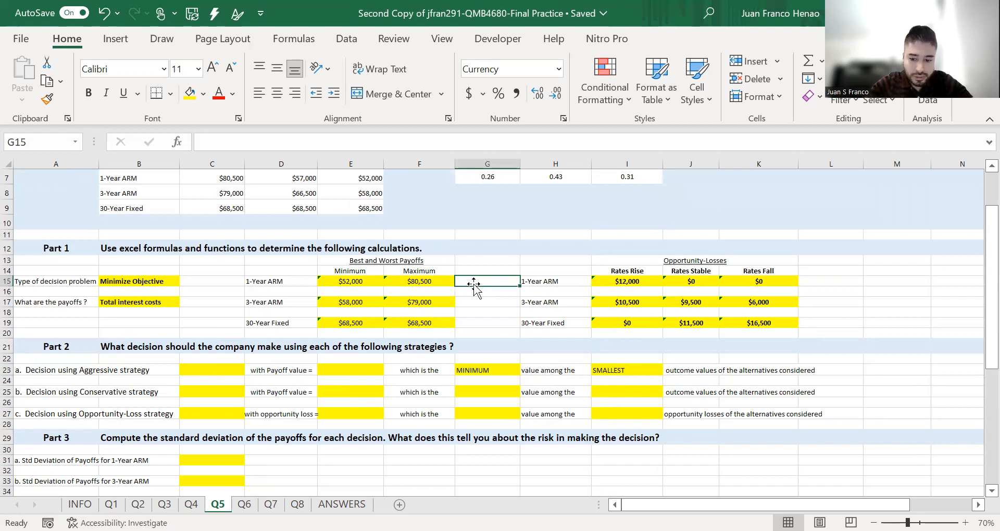
{"action": "type", "text": "="}
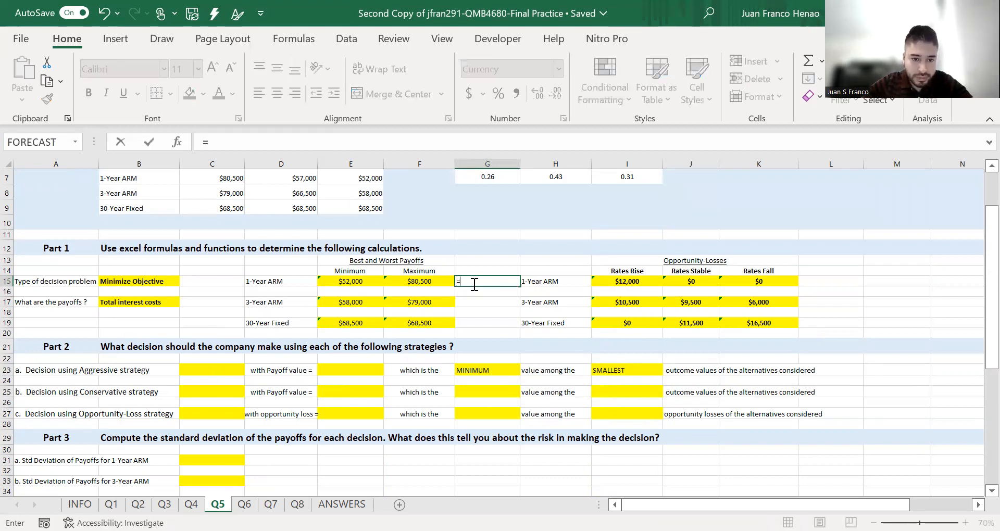
{"action": "type", "text": "MIN("}
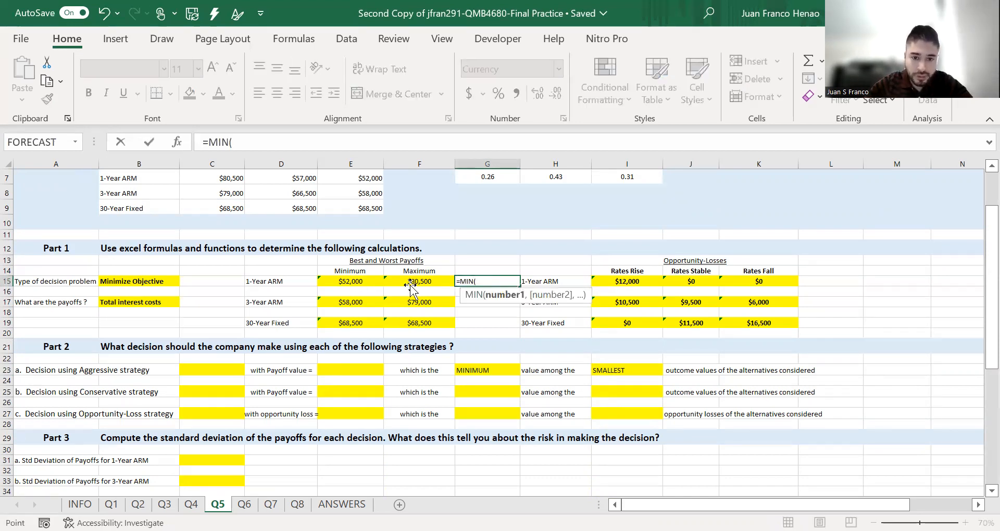
{"action": "left_click_drag", "start_coordinate": [351, 281], "coordinate": [410, 285]}
{"action": "key", "text": "Return"}
{"action": "left_click", "coordinate": [477, 284]}
{"action": "key", "text": "ctrl+c"}
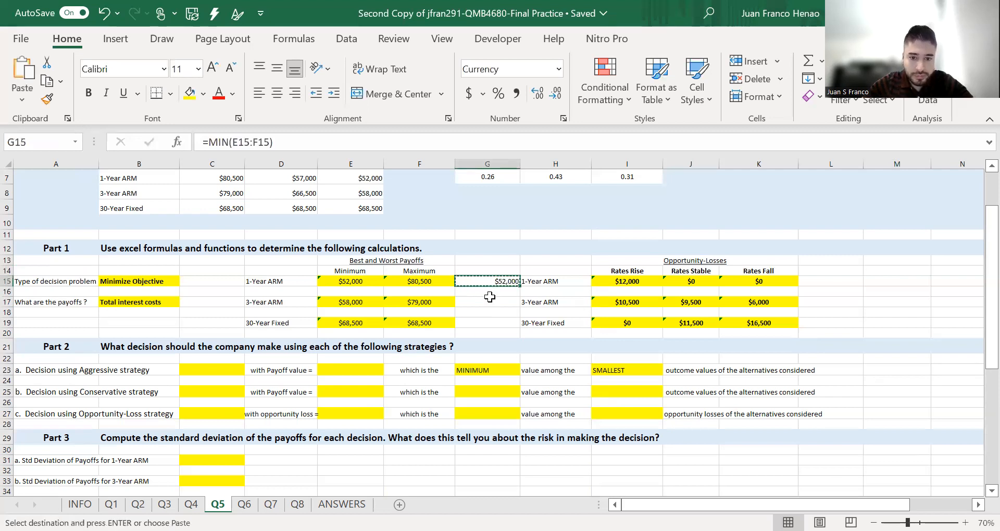
{"action": "left_click", "coordinate": [490, 297]}
{"action": "key", "text": "ctrl+v"}
{"action": "left_click", "coordinate": [488, 323]}
{"action": "key", "text": "ctrl+v"}
{"action": "left_click", "coordinate": [507, 260]}
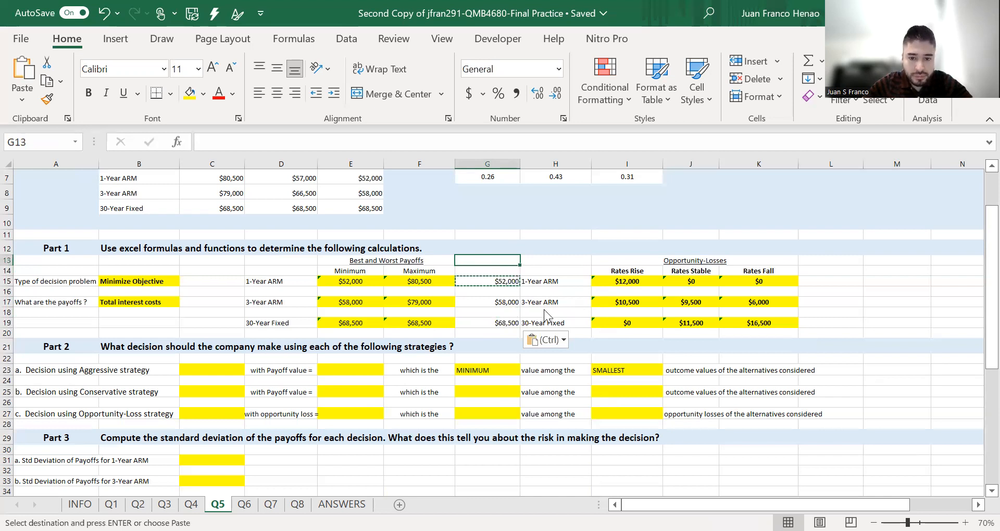
{"action": "left_click", "coordinate": [547, 259]}
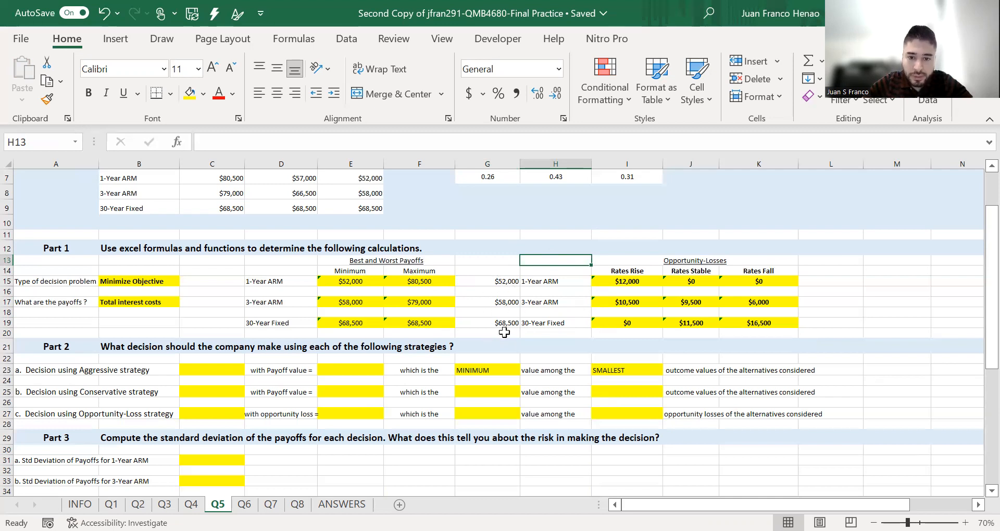
- Copy the 1-Year ARM minimum payoff into the aggressive strategy's payoff value cell
{"action": "left_click", "coordinate": [511, 282]}
{"action": "key", "text": "ctrl+c"}
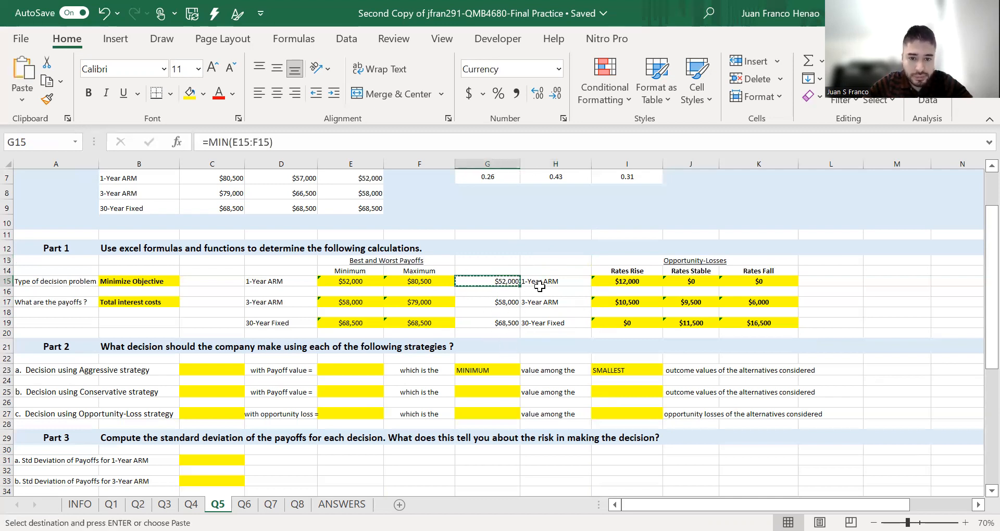
{"action": "left_click", "coordinate": [221, 370]}
{"action": "right_click", "coordinate": [221, 371]}
{"action": "left_click", "coordinate": [428, 370]}
{"action": "left_click", "coordinate": [370, 369]}
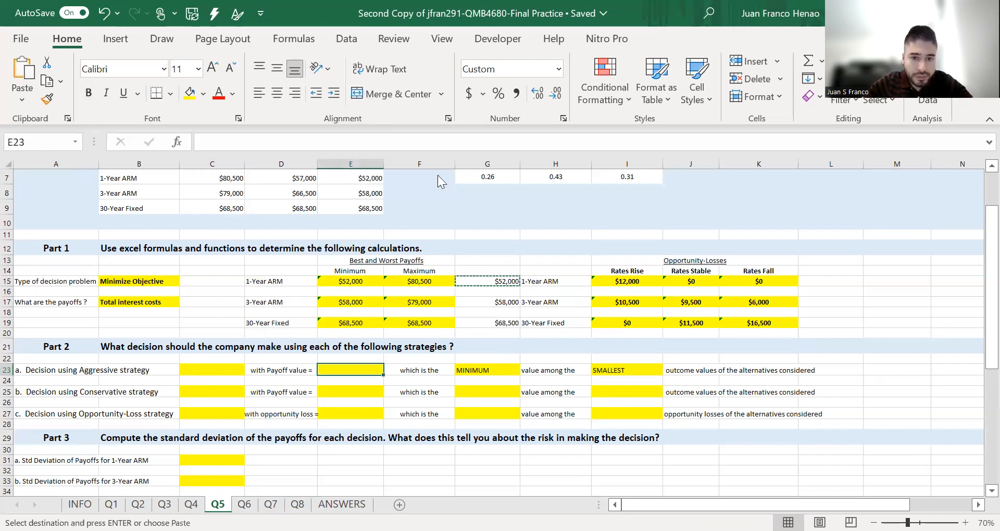
{"action": "key", "text": "ctrl+v"}
- Choose 1-Year ARM as the decision under the aggressive strategy
{"action": "left_click", "coordinate": [235, 371]}
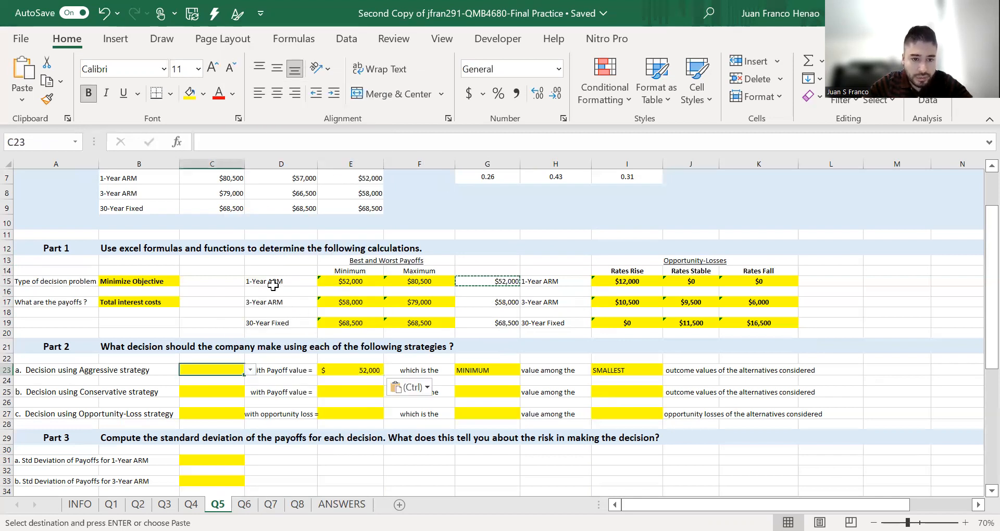
{"action": "left_click", "coordinate": [250, 370]}
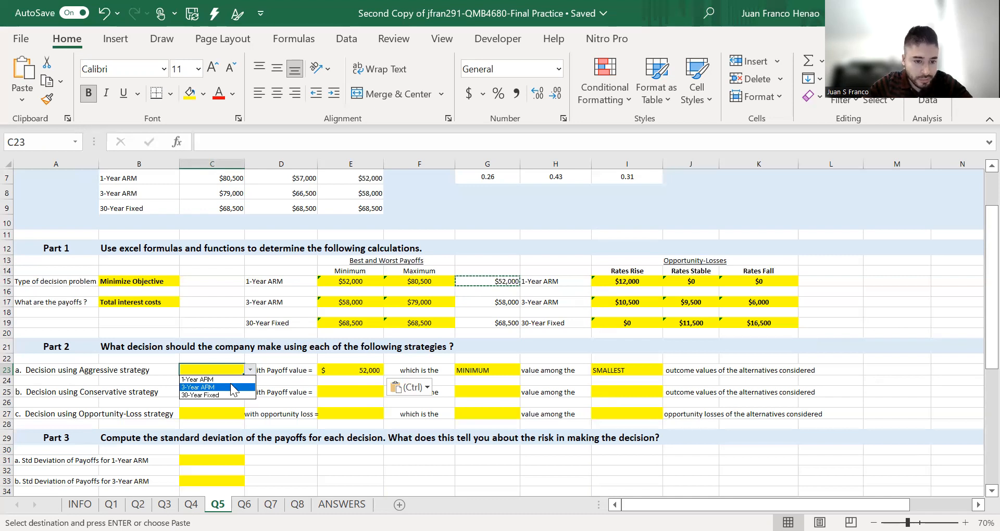
{"action": "left_click", "coordinate": [227, 381]}
{"action": "scroll", "coordinate": [239, 393], "scroll_direction": "down", "scroll_amount": 1}
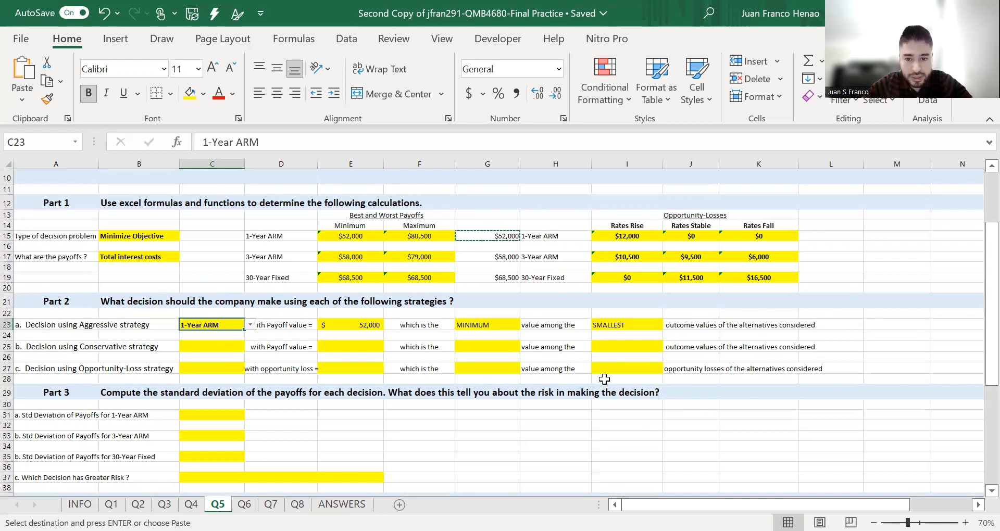
- Set the conservative strategy to the MINIMUM value among the LARGEST outcome values
{"action": "left_click", "coordinate": [607, 346]}
{"action": "left_click", "coordinate": [668, 347]}
{"action": "left_click", "coordinate": [625, 369]}
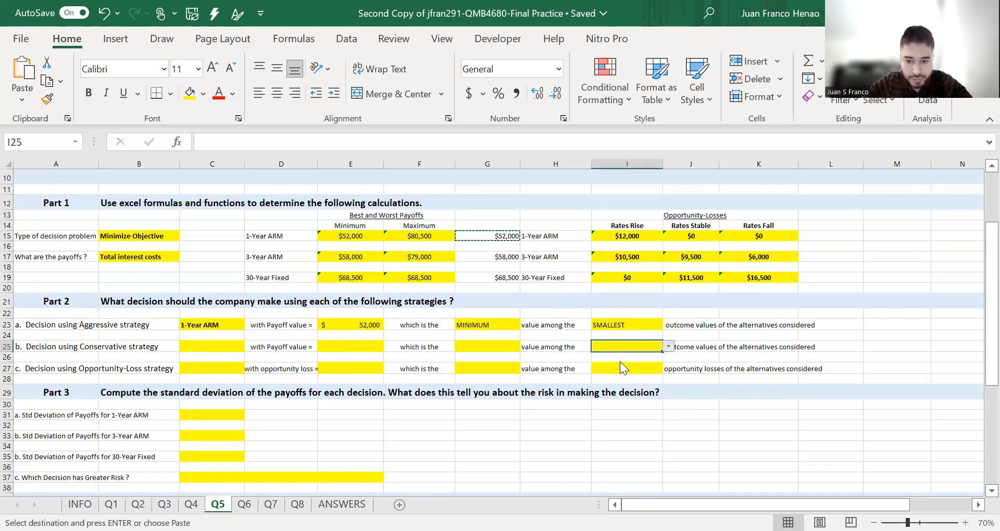
{"action": "left_click", "coordinate": [513, 345]}
{"action": "left_click", "coordinate": [525, 346]}
{"action": "left_click", "coordinate": [479, 355]}
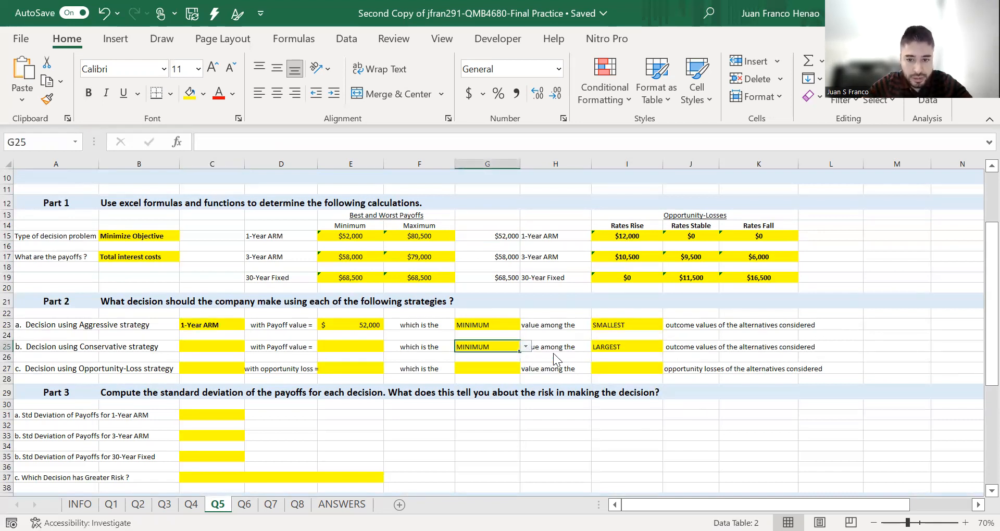
- Replace the column G formulas with =MAX(E15:F15) for each alternative, copying it down to the 3-Year ARM and 30-Year Fixed rows
{"action": "left_click", "coordinate": [502, 236]}
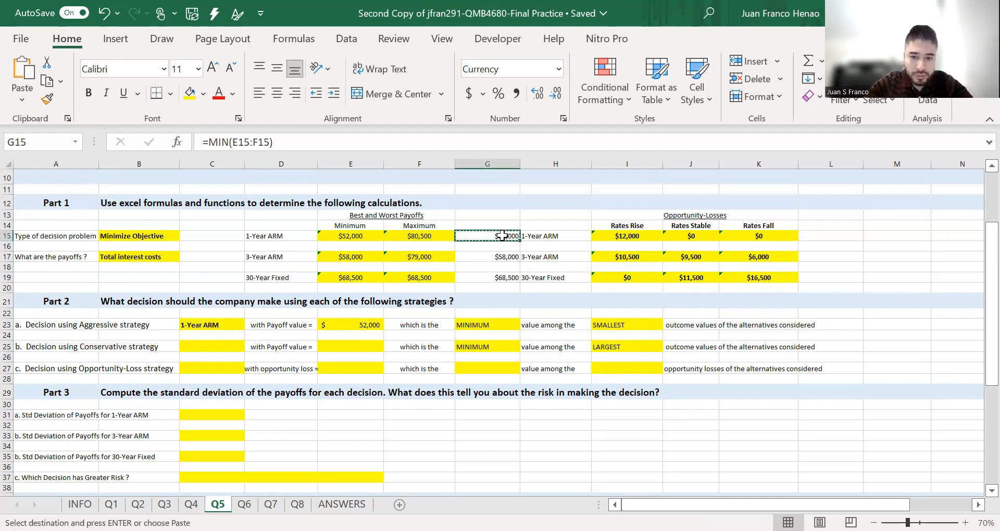
{"action": "type", "text": "="}
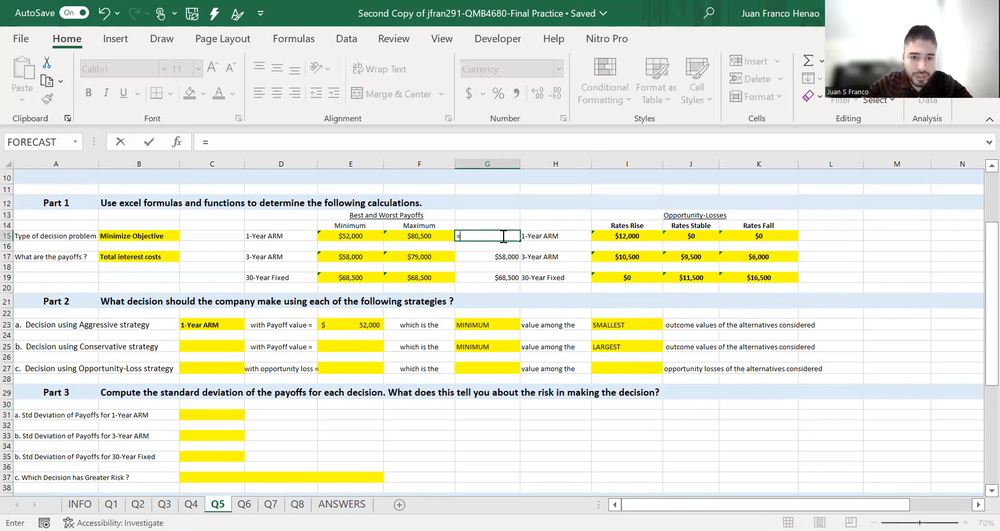
{"action": "type", "text": "MAX(E15:F15)"}
{"action": "key", "text": "Return"}
{"action": "left_click", "coordinate": [489, 236]}
{"action": "key", "text": "ctrl+c"}
{"action": "left_click", "coordinate": [508, 259]}
{"action": "key", "text": "ctrl+v"}
{"action": "left_click", "coordinate": [510, 278]}
{"action": "key", "text": "ctrl+v"}
{"action": "left_click", "coordinate": [527, 192]}
{"action": "left_click_drag", "start_coordinate": [514, 217], "coordinate": [508, 278]}
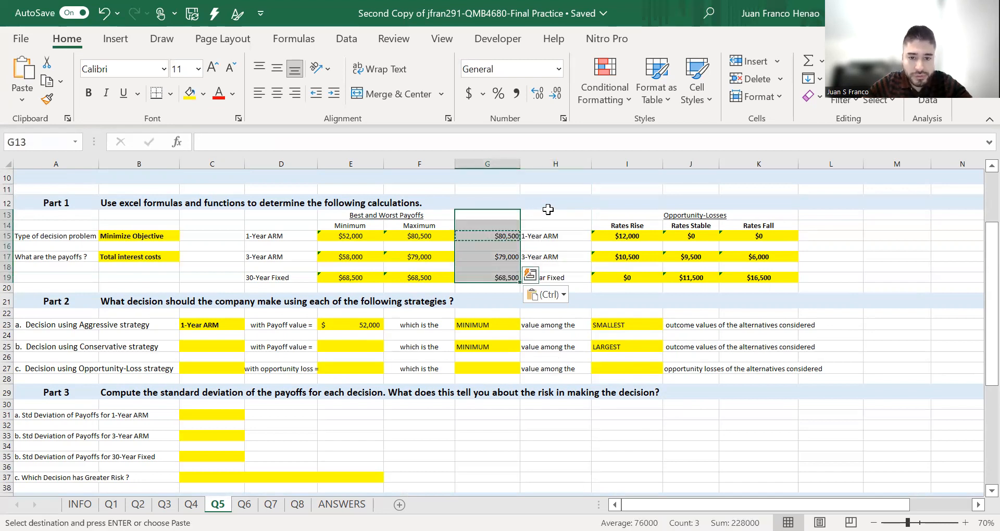
{"action": "left_click", "coordinate": [548, 209]}
{"action": "key", "text": "Escape"}
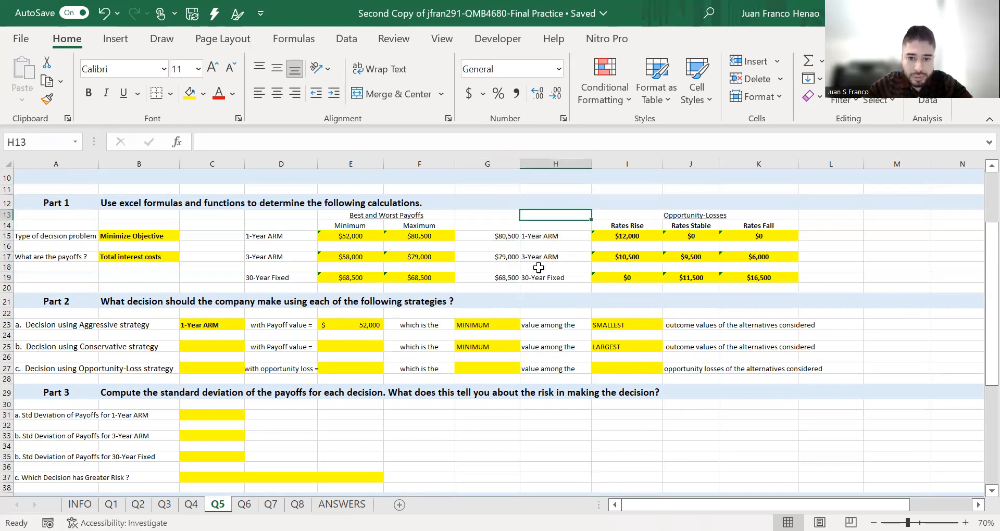
- Copy the 30-Year Fixed maximum payoff into the conservative strategy's payoff value cell
{"action": "left_click", "coordinate": [510, 278]}
{"action": "key", "text": "ctrl+c"}
{"action": "left_click", "coordinate": [350, 345]}
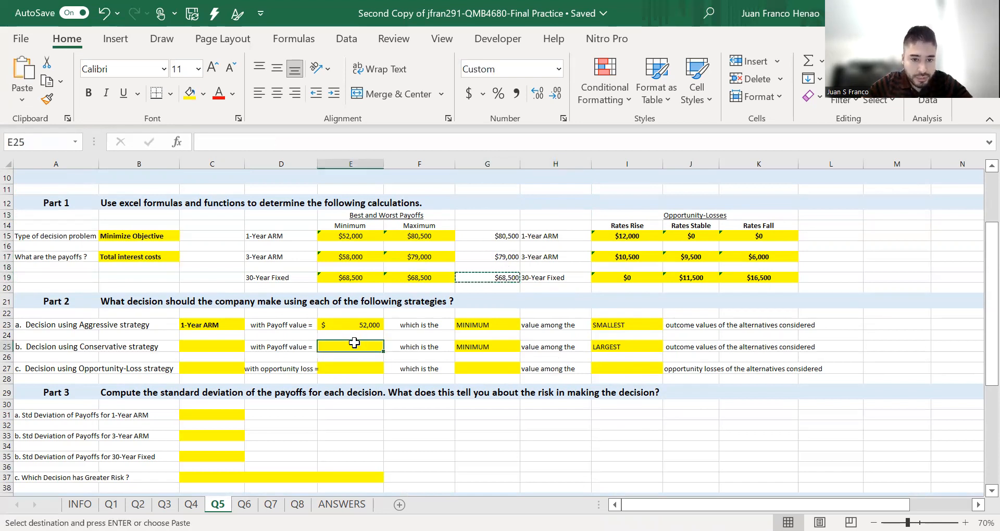
{"action": "key", "text": "ctrl+v"}
- Choose 30-Year Fixed as the decision under the conservative strategy
{"action": "left_click", "coordinate": [241, 348]}
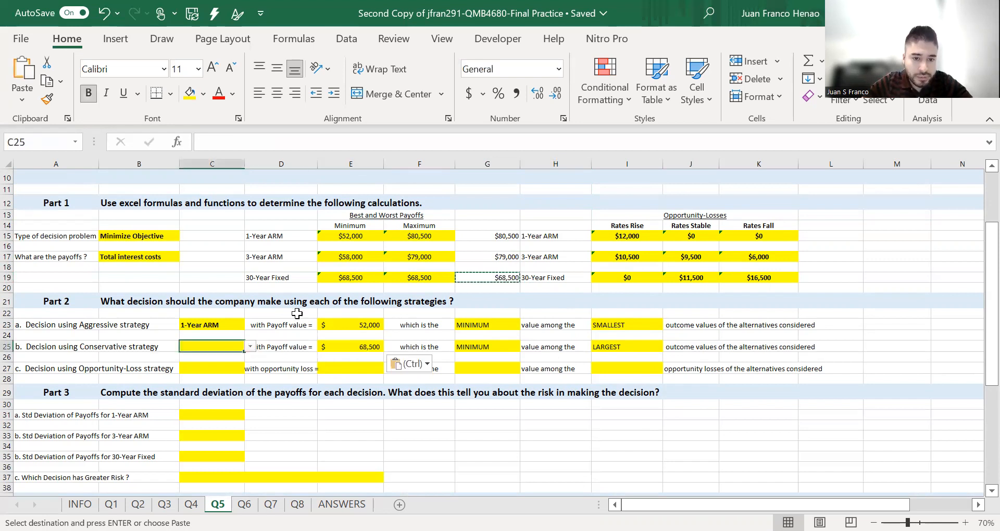
{"action": "left_click", "coordinate": [250, 347]}
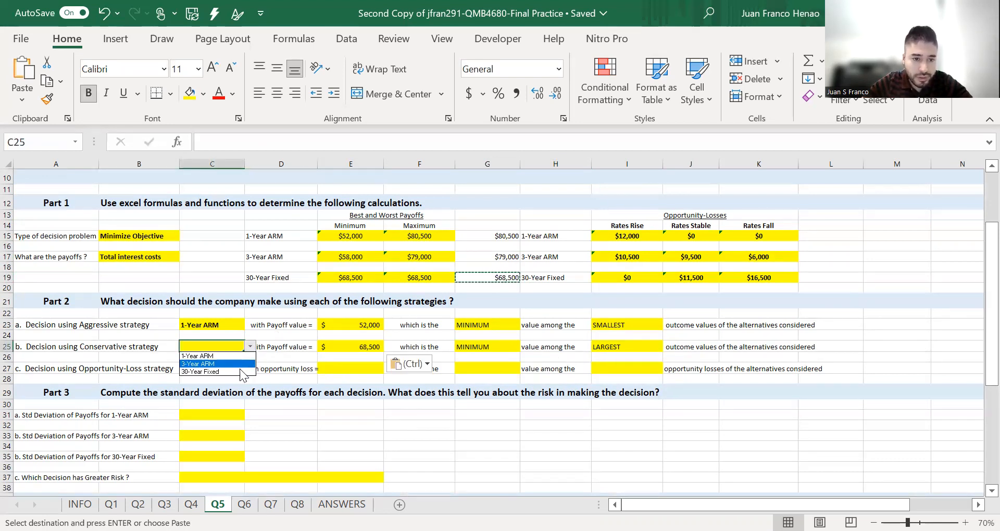
{"action": "left_click", "coordinate": [238, 371]}
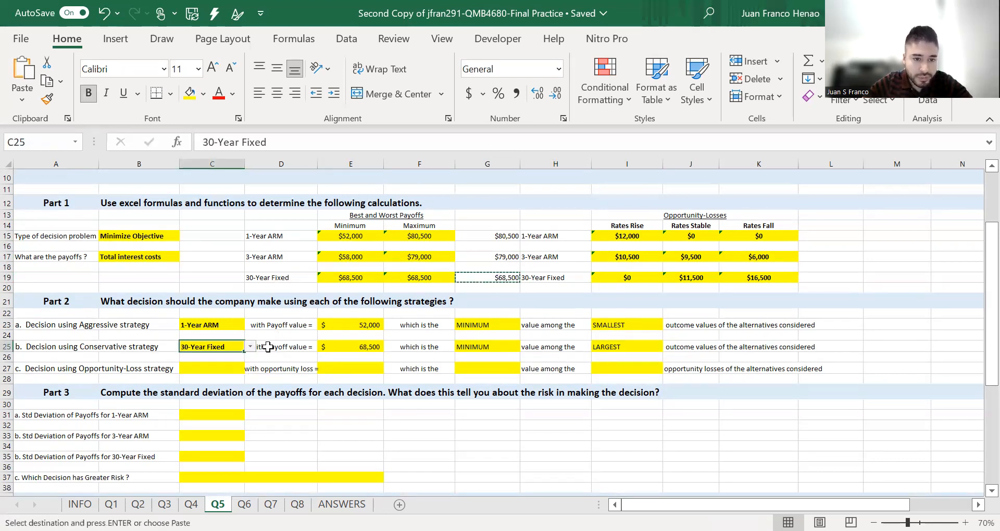
- Set the opportunity-loss strategy to the MINIMUM value among the LARGEST opportunity losses
{"action": "scroll", "coordinate": [268, 346], "scroll_direction": "down", "scroll_amount": 1}
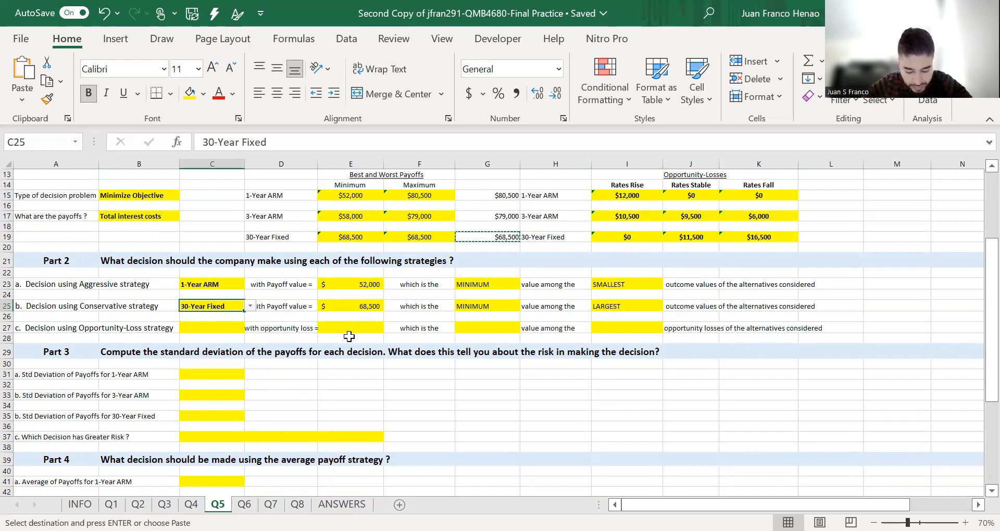
{"action": "left_click", "coordinate": [494, 329]}
{"action": "left_click", "coordinate": [526, 327]}
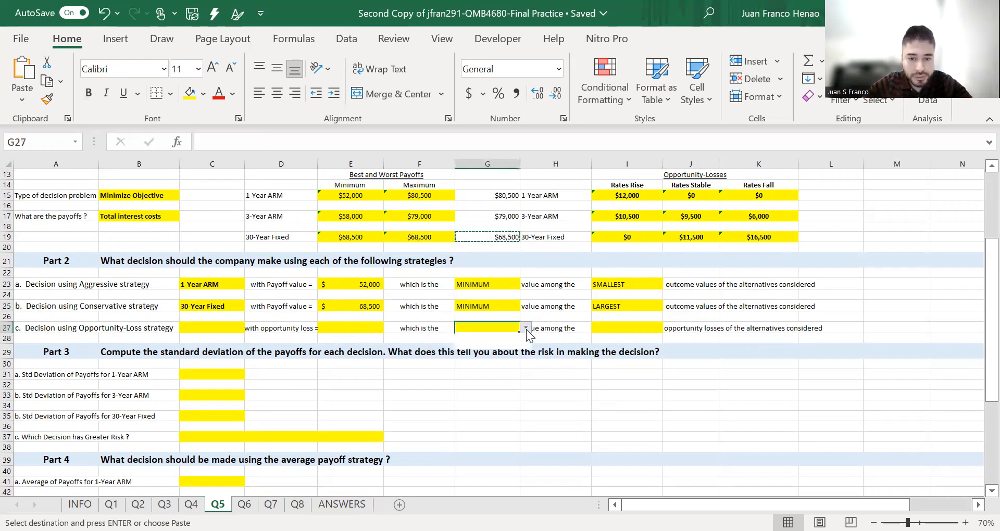
{"action": "left_click", "coordinate": [474, 337]}
{"action": "left_click", "coordinate": [641, 328]}
{"action": "left_click", "coordinate": [668, 327]}
{"action": "left_click", "coordinate": [661, 345]}
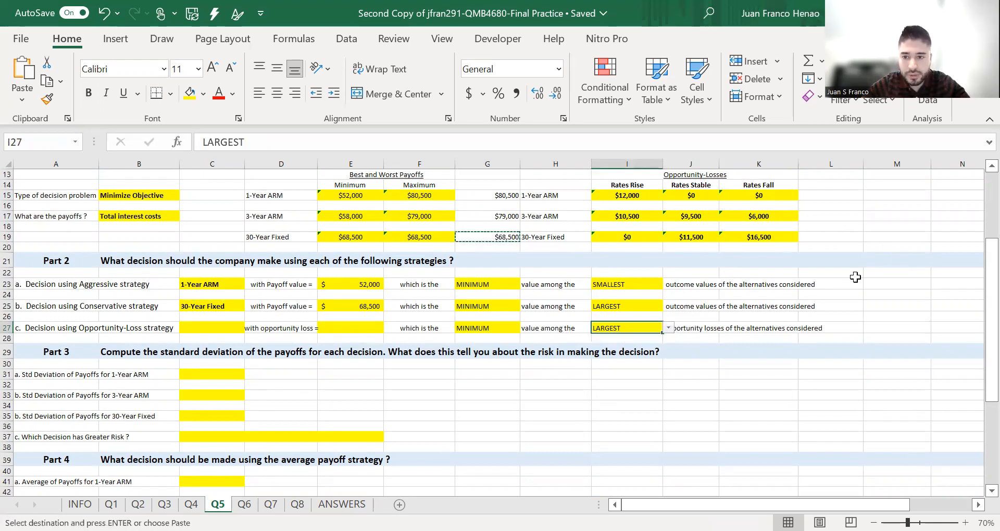
- Compute each alternative's maximum opportunity loss in column L with =MAX(I15:K15), copying it to the 3-Year ARM and 30-Year Fixed rows
{"action": "scroll", "coordinate": [840, 242], "scroll_direction": "up", "scroll_amount": 2}
{"action": "left_click", "coordinate": [827, 280]}
{"action": "type", "text": "="}
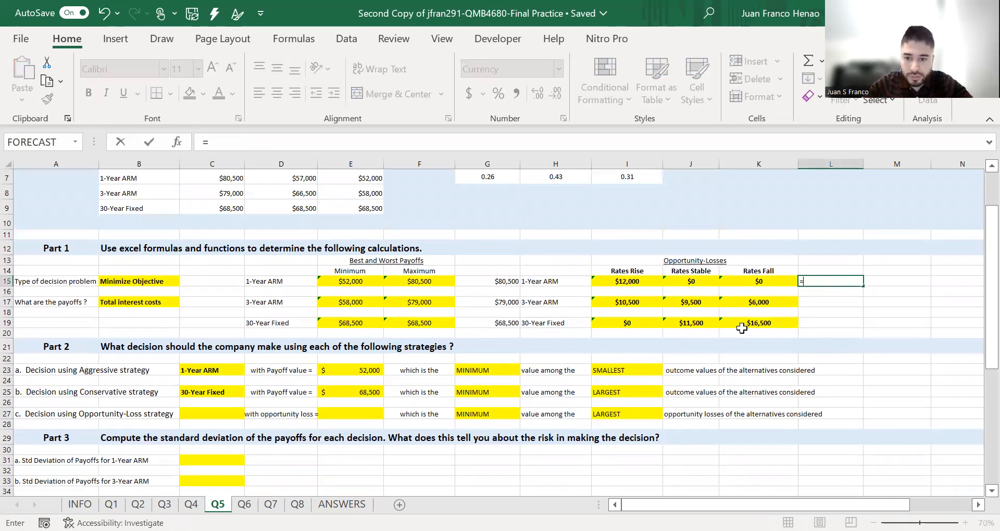
{"action": "type", "text": "MAX(I15:K15)"}
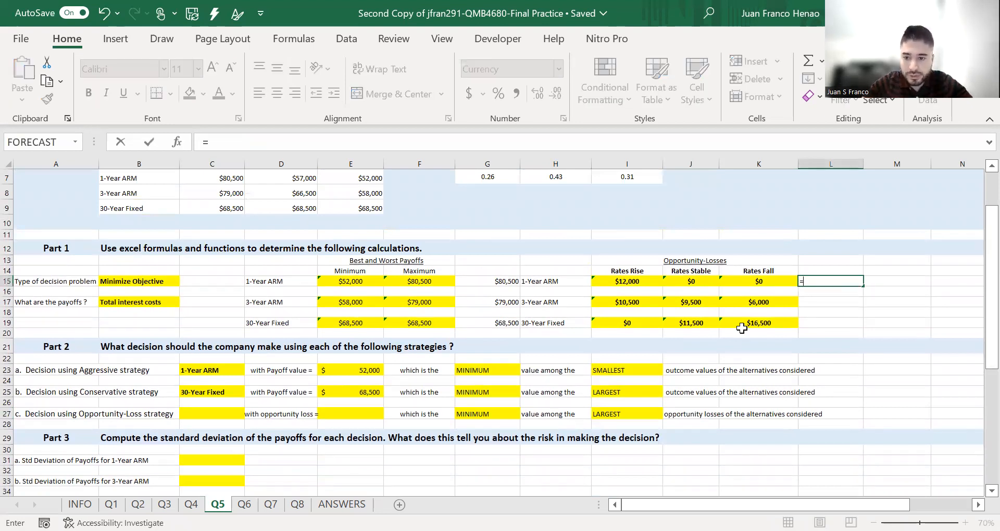
{"action": "key", "text": "Return"}
{"action": "left_click", "coordinate": [843, 281]}
{"action": "key", "text": "ctrl+c"}
{"action": "left_click", "coordinate": [842, 302]}
{"action": "key", "text": "ctrl+v"}
{"action": "left_click", "coordinate": [842, 323]}
{"action": "key", "text": "ctrl+v"}
{"action": "left_click", "coordinate": [891, 290]}
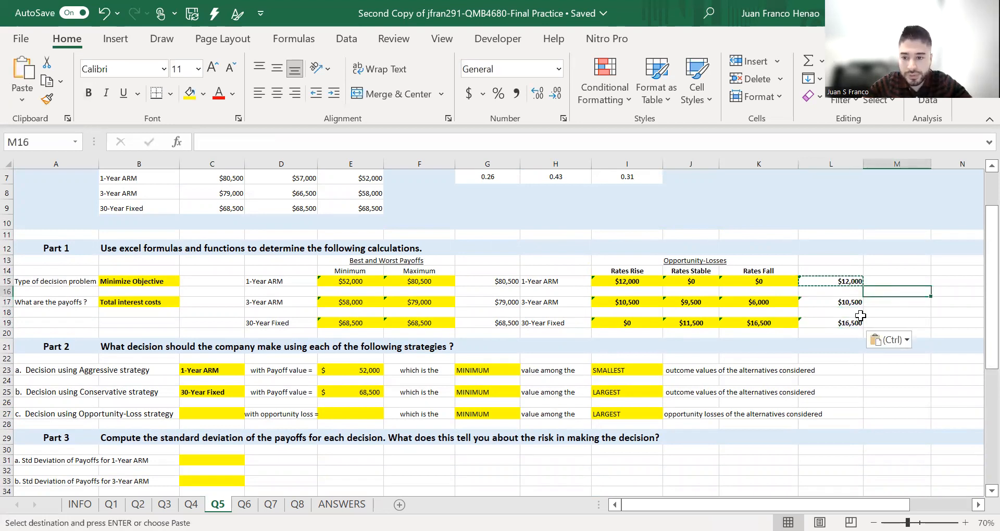
- Copy the 3-Year ARM maximum opportunity loss into the opportunity-loss strategy's value cell
{"action": "left_click", "coordinate": [843, 303]}
{"action": "key", "text": "ctrl+c"}
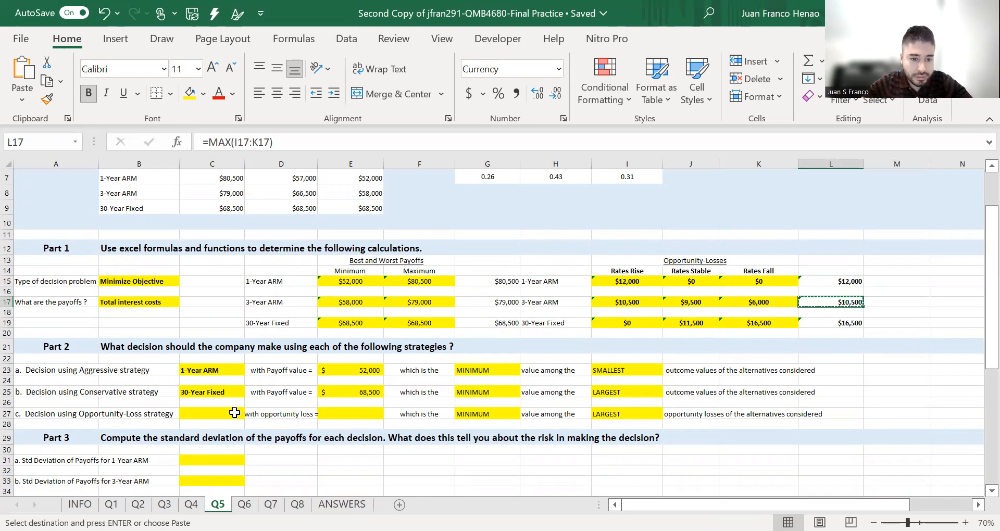
{"action": "left_click", "coordinate": [231, 413]}
{"action": "left_click", "coordinate": [333, 413]}
{"action": "key", "text": "ctrl+v"}
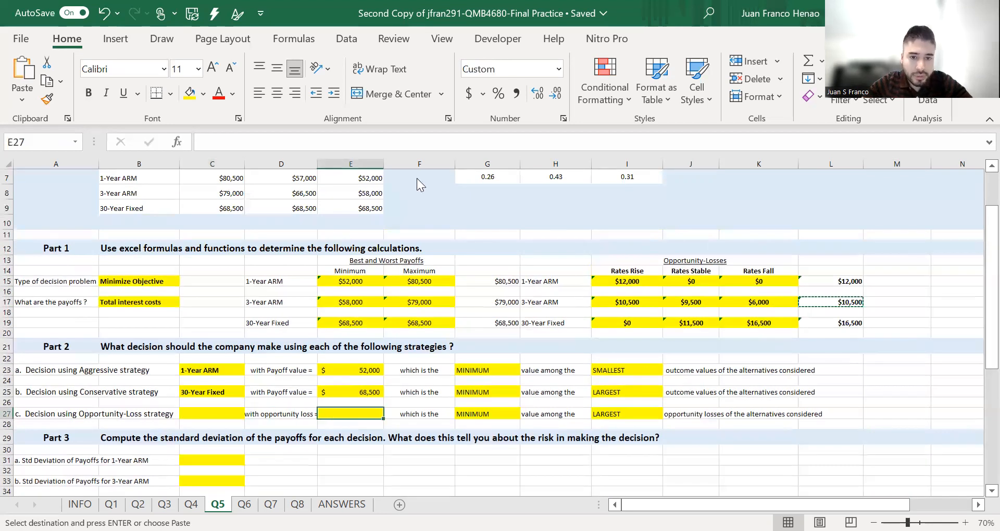
- Choose 3-Year ARM as the decision under the opportunity-loss strategy
{"action": "left_click", "coordinate": [234, 414]}
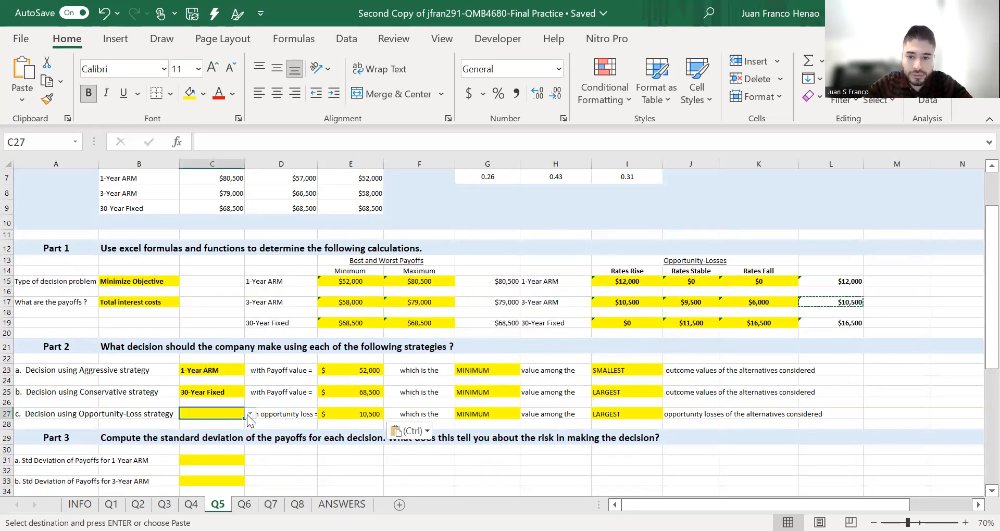
{"action": "left_click", "coordinate": [249, 415]}
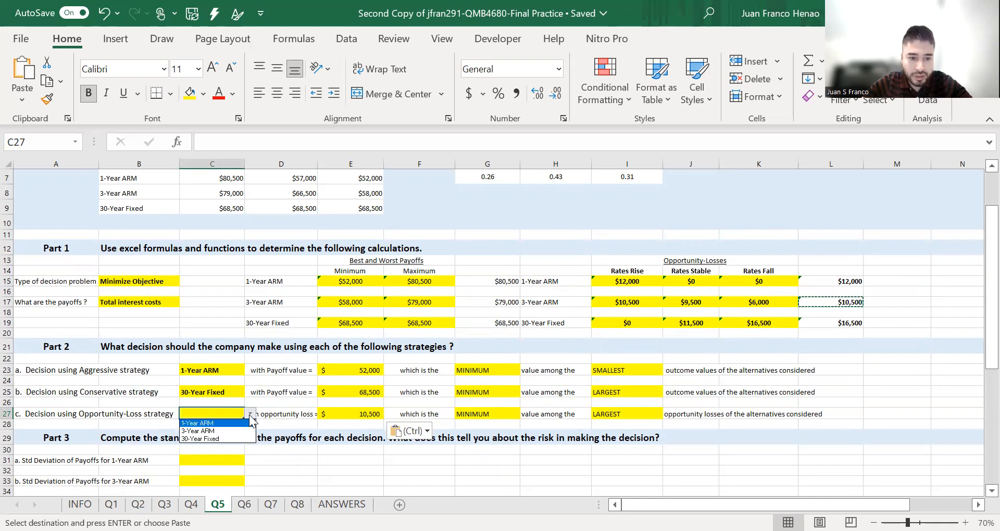
{"action": "left_click", "coordinate": [236, 429]}
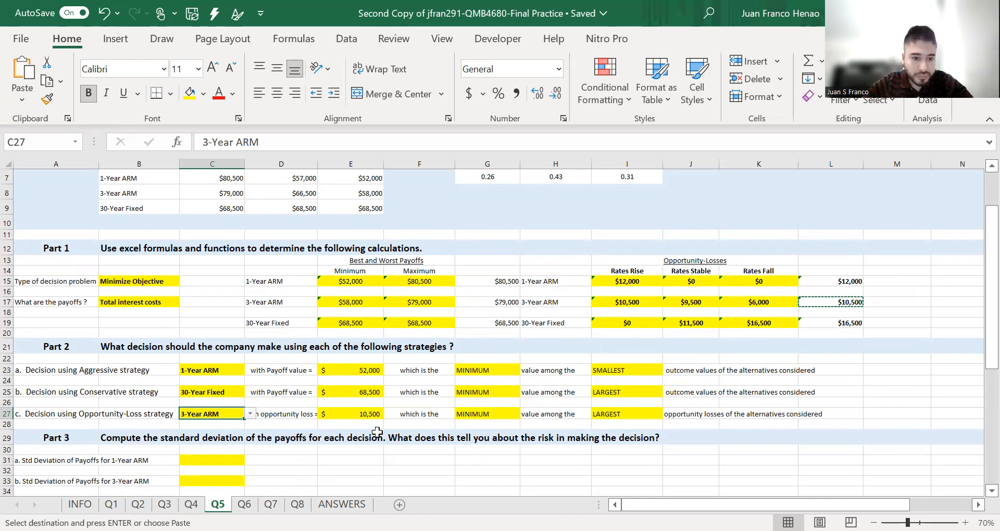
{"action": "scroll", "coordinate": [375, 435], "scroll_direction": "down", "scroll_amount": 7}
{"action": "left_click", "coordinate": [368, 233]}
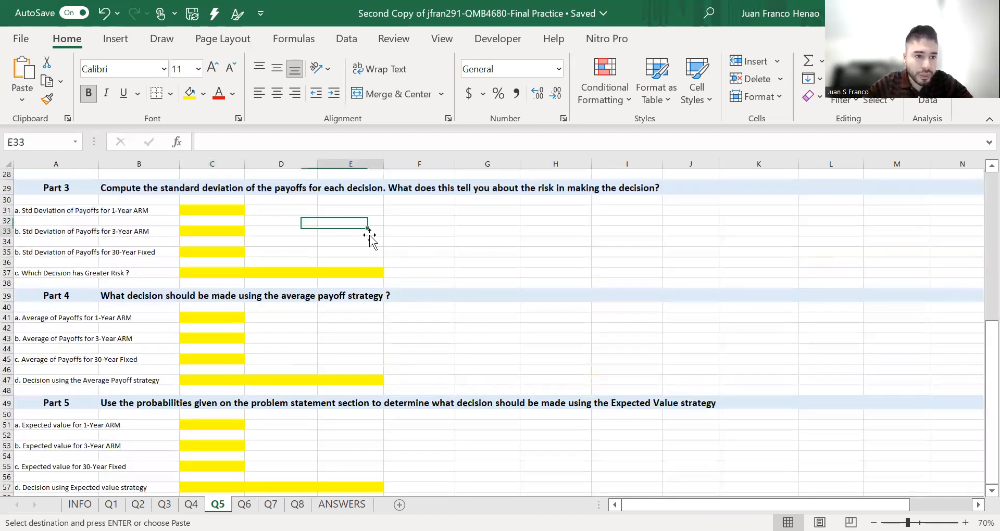
- Compute the 1-Year ARM payoff standard deviation in C31 with =STDEV.S(C7:E7)
{"action": "scroll", "coordinate": [302, 249], "scroll_direction": "up", "scroll_amount": 1}
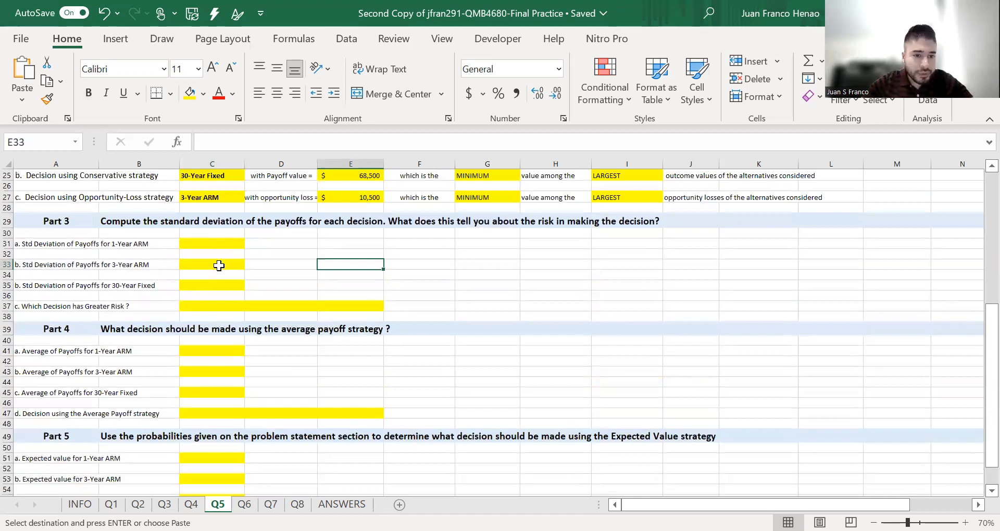
{"action": "scroll", "coordinate": [221, 255], "scroll_direction": "up", "scroll_amount": 1}
{"action": "scroll", "coordinate": [220, 292], "scroll_direction": "up", "scroll_amount": 2}
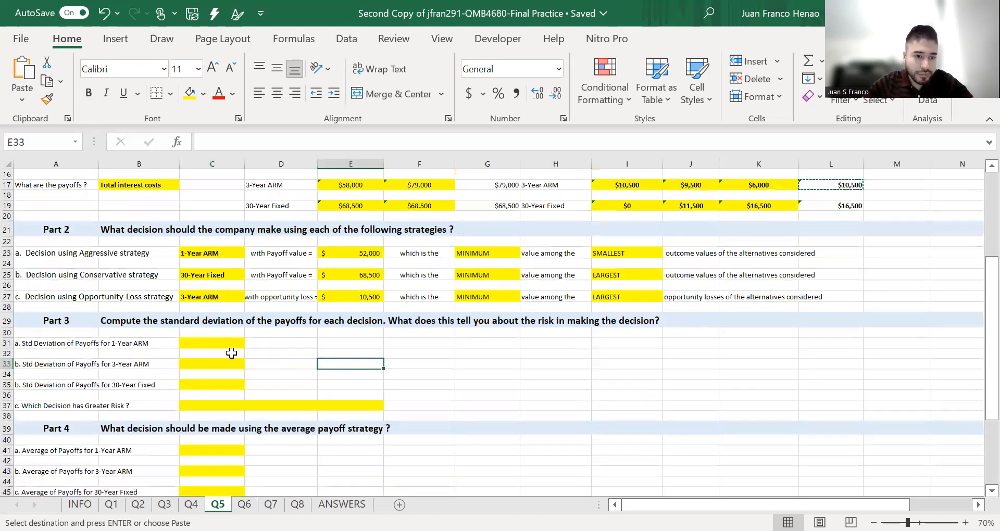
{"action": "left_click", "coordinate": [227, 343]}
{"action": "double_click", "coordinate": [227, 344]}
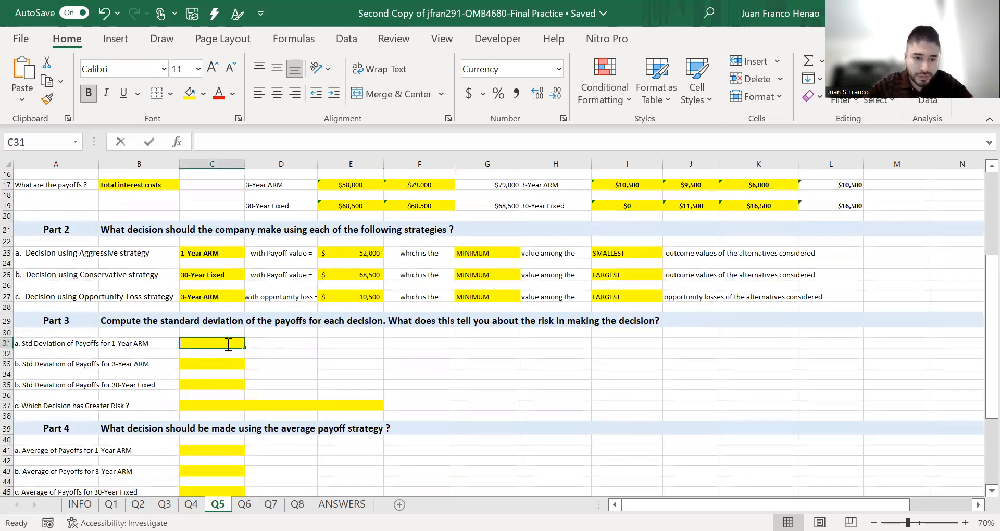
{"action": "type", "text": "=STDEV.S("}
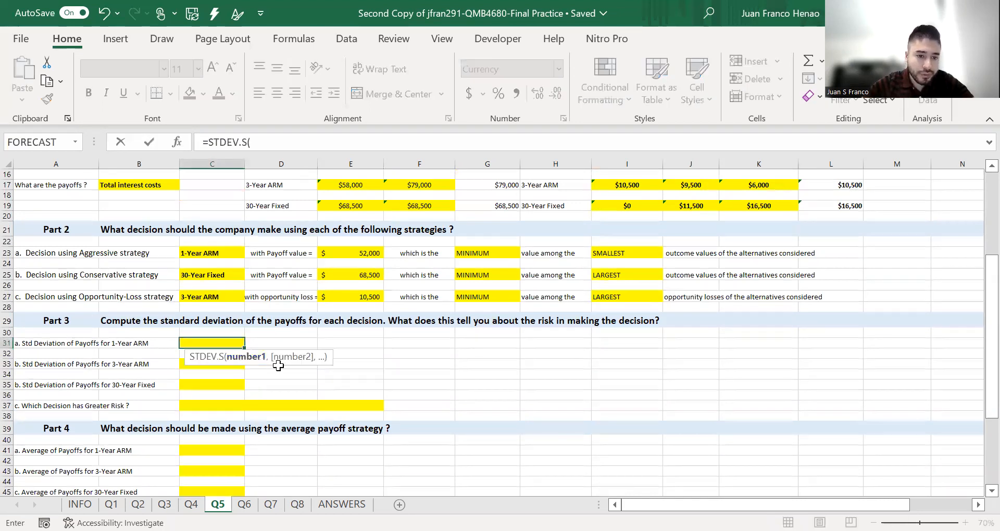
{"action": "scroll", "coordinate": [269, 296], "scroll_direction": "up", "scroll_amount": 5}
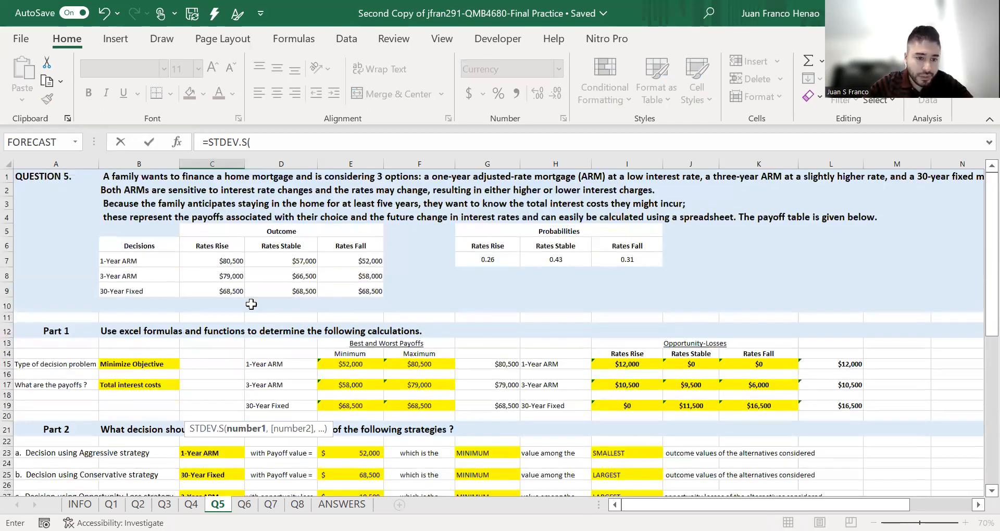
{"action": "scroll", "coordinate": [263, 271], "scroll_direction": "down", "scroll_amount": 1}
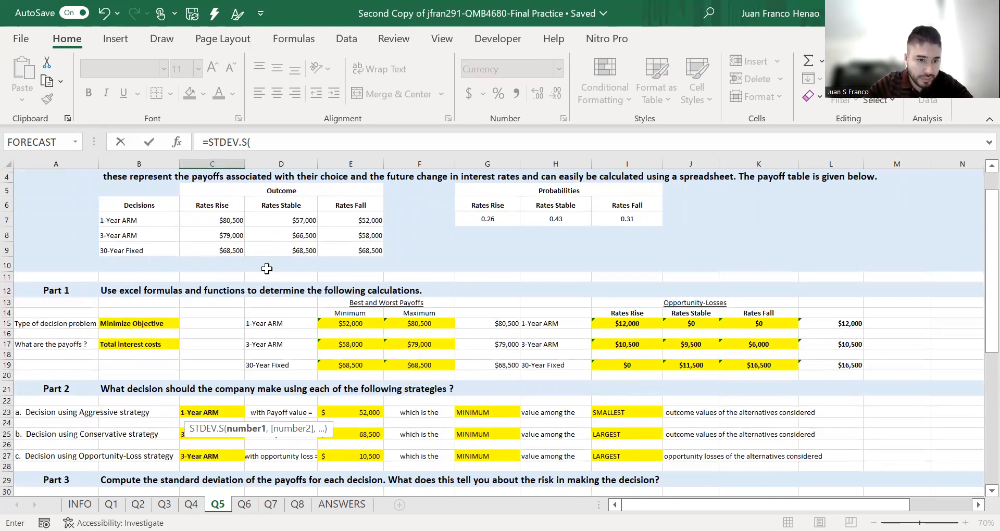
{"action": "scroll", "coordinate": [235, 357], "scroll_direction": "down", "scroll_amount": 3}
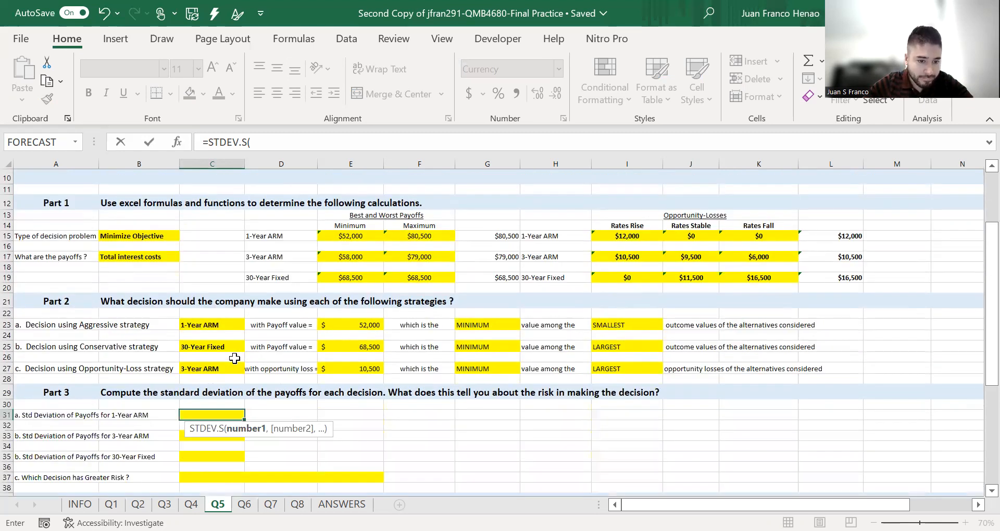
{"action": "scroll", "coordinate": [234, 357], "scroll_direction": "up", "scroll_amount": 3}
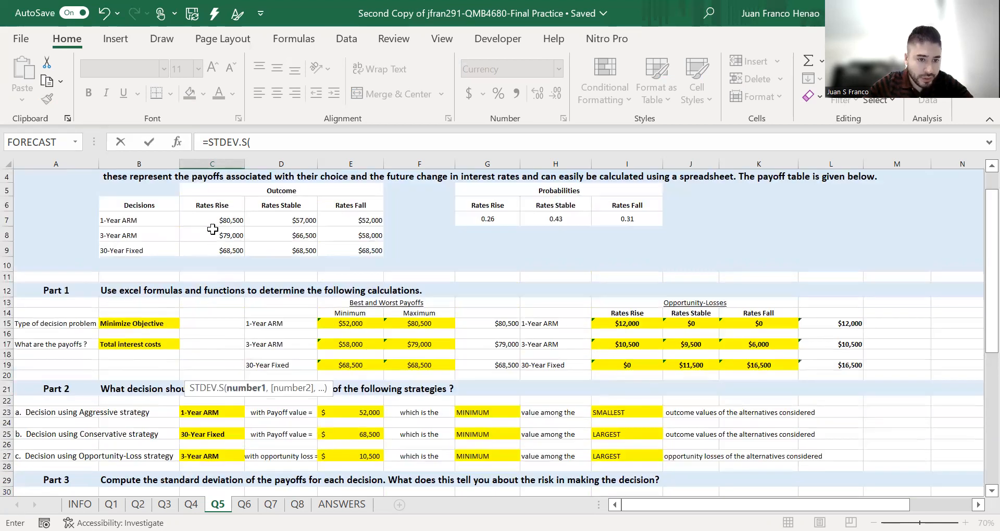
{"action": "left_click_drag", "start_coordinate": [215, 221], "coordinate": [376, 221]}
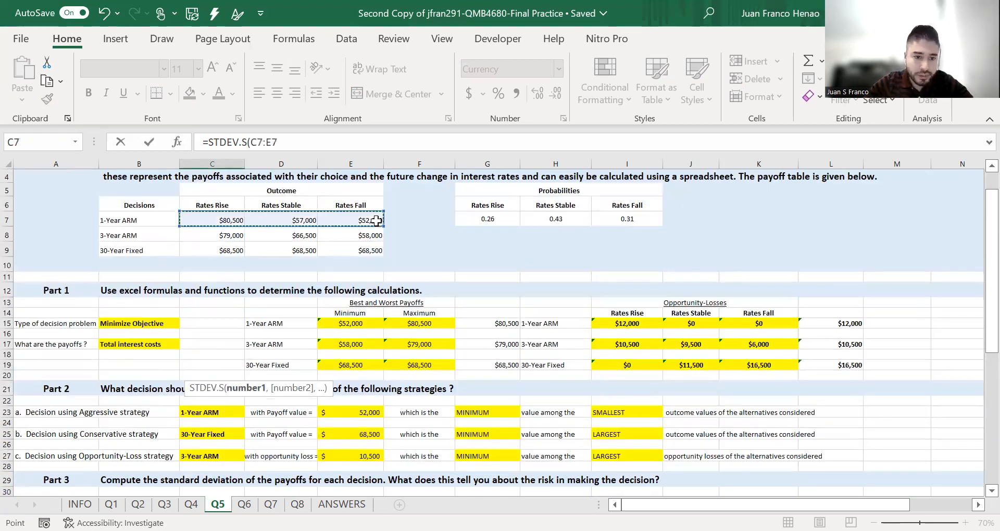
{"action": "key", "text": "Return"}
- Compute the 3-Year ARM payoff standard deviation in C33 with =STDEV.S(C8:E8)
{"action": "scroll", "coordinate": [210, 443], "scroll_direction": "down", "scroll_amount": 2}
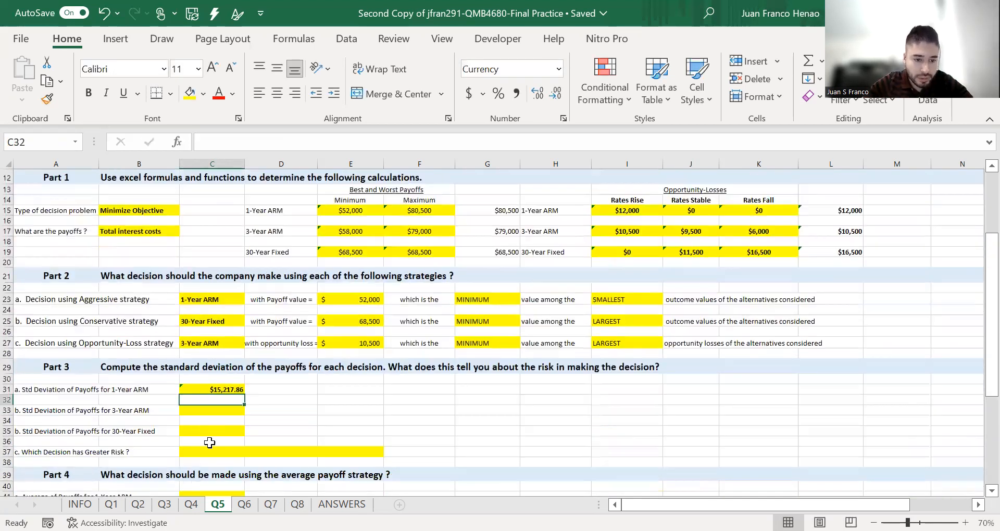
{"action": "left_click", "coordinate": [216, 407]}
{"action": "double_click", "coordinate": [217, 407]}
{"action": "type", "text": "="}
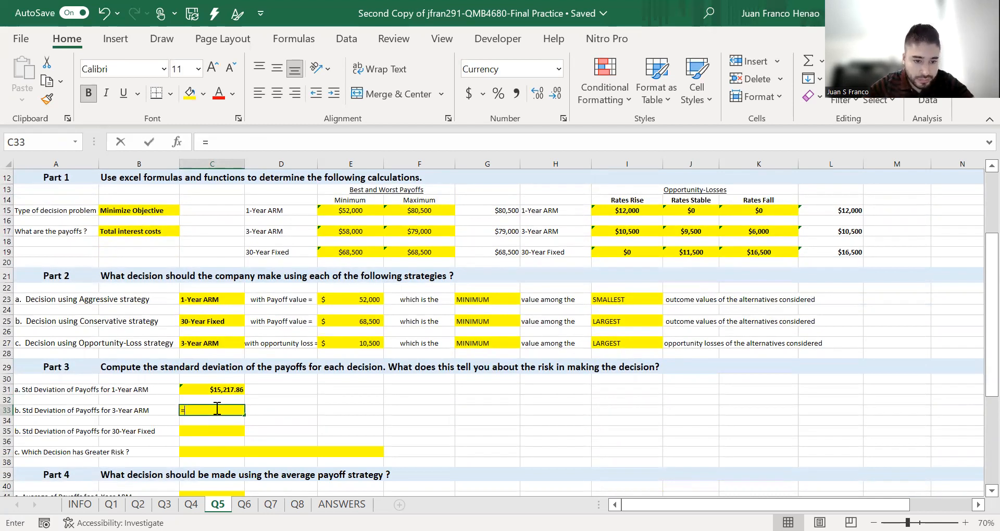
{"action": "type", "text": "STDEV.S("}
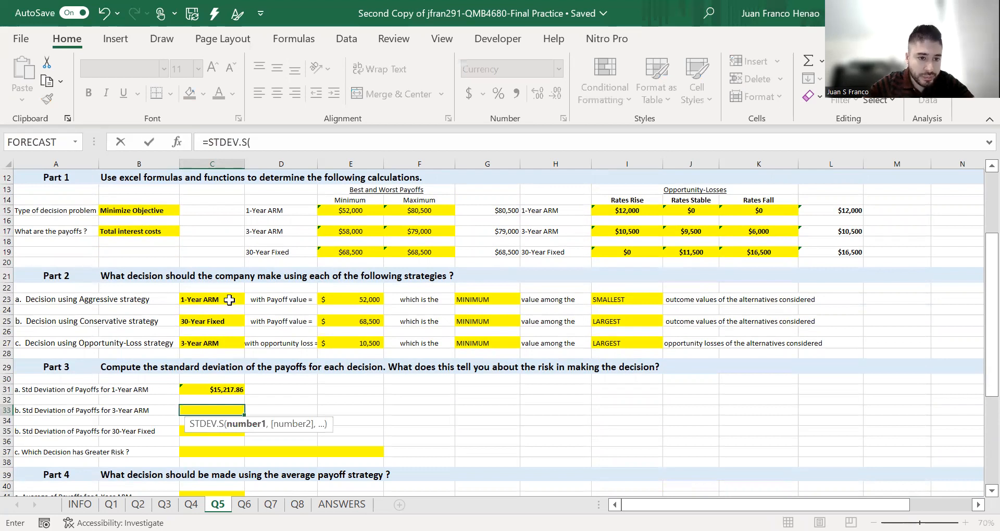
{"action": "scroll", "coordinate": [342, 274], "scroll_direction": "up", "scroll_amount": 4}
{"action": "left_click_drag", "start_coordinate": [349, 274], "coordinate": [219, 276]}
{"action": "key", "text": "Return"}
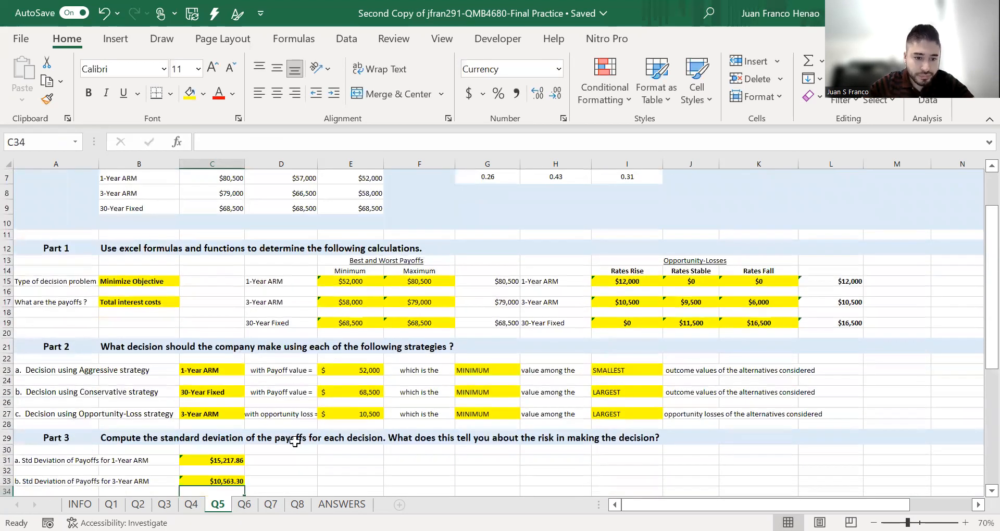
- Compute the 30-Year Fixed payoff standard deviation in C35 with =STDEV.S(C9:E9)
{"action": "scroll", "coordinate": [237, 448], "scroll_direction": "down", "scroll_amount": 2}
{"action": "left_click", "coordinate": [229, 416]}
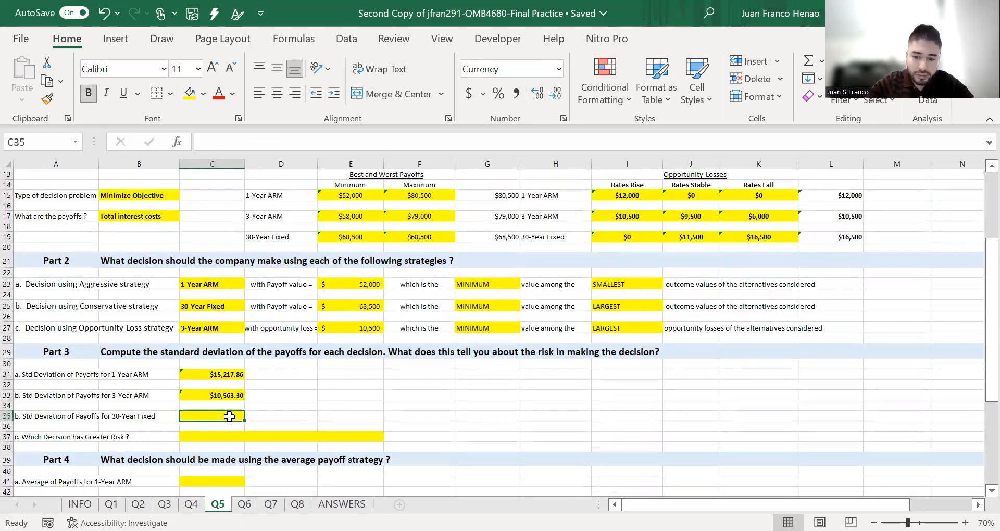
{"action": "type", "text": "="}
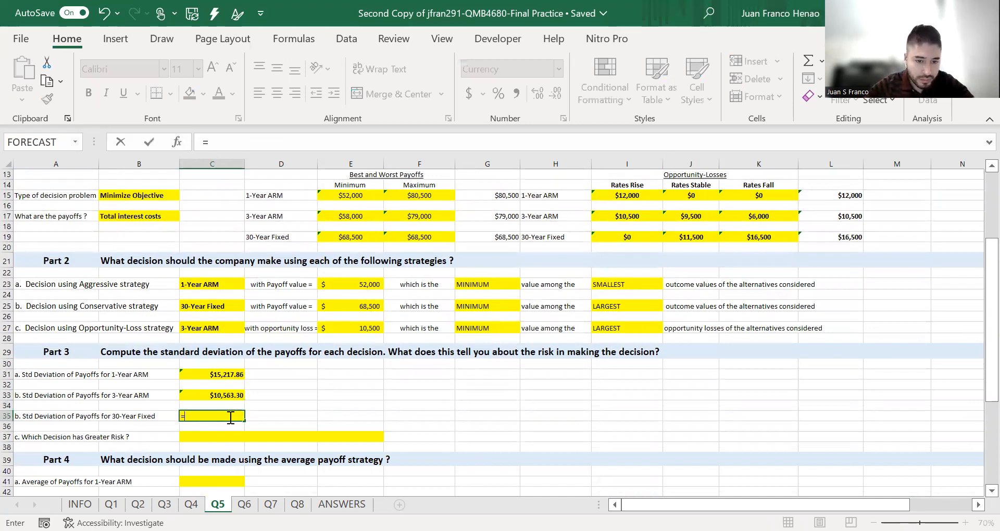
{"action": "type", "text": "STDEV.S("}
{"action": "scroll", "coordinate": [231, 418], "scroll_direction": "up", "scroll_amount": 2}
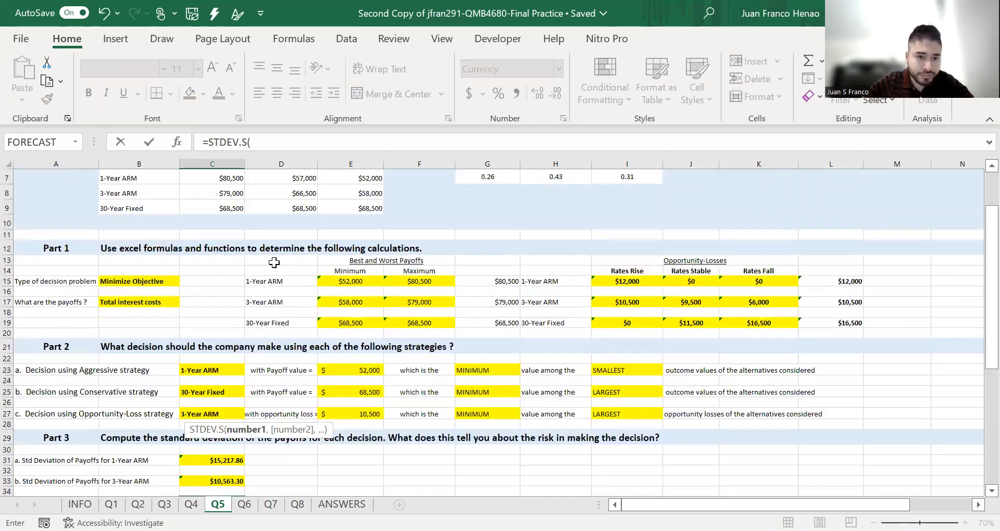
{"action": "left_click", "coordinate": [236, 210]}
{"action": "left_click_drag", "start_coordinate": [236, 210], "coordinate": [347, 208]}
{"action": "key", "text": "Return"}
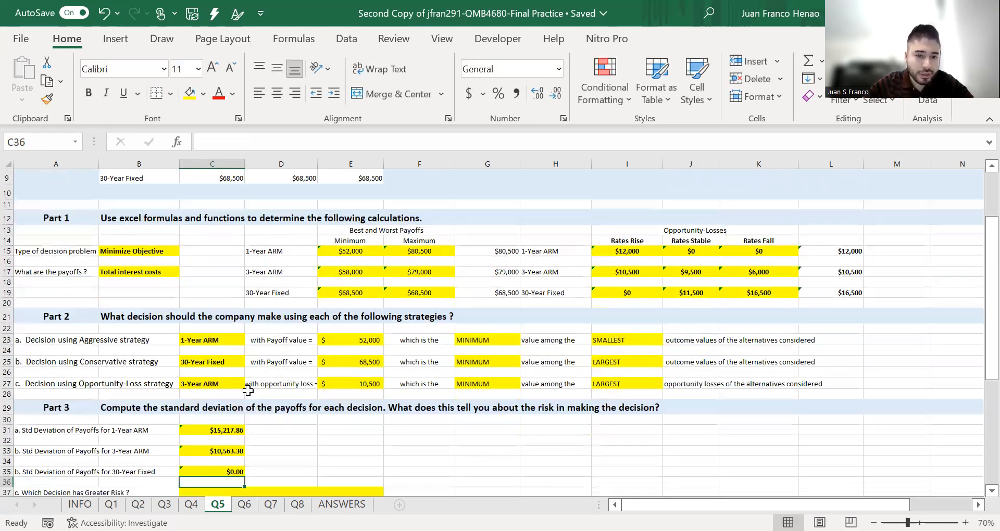
- Choose 1-Year ARM as the decision with greater risk
{"action": "scroll", "coordinate": [246, 389], "scroll_direction": "down", "scroll_amount": 1}
{"action": "scroll", "coordinate": [241, 437], "scroll_direction": "down", "scroll_amount": 2}
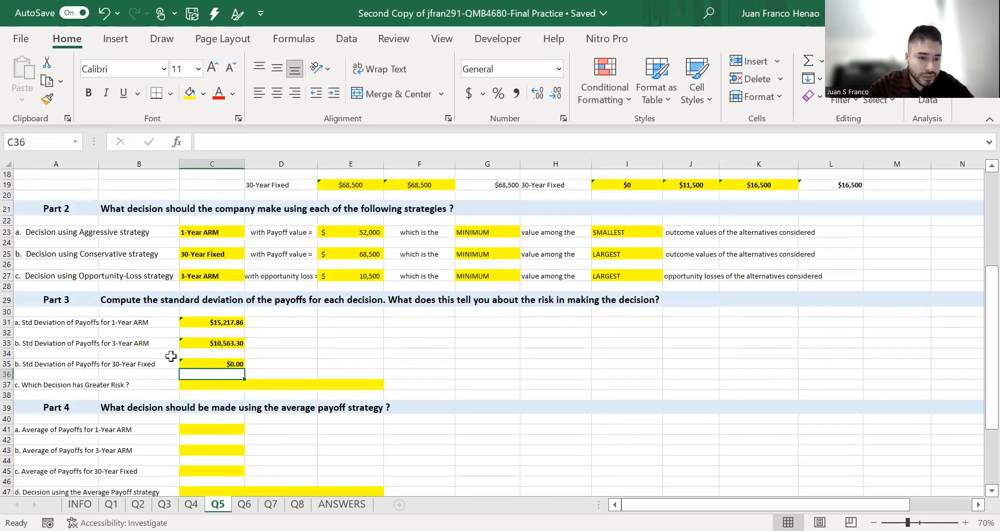
{"action": "left_click", "coordinate": [222, 387]}
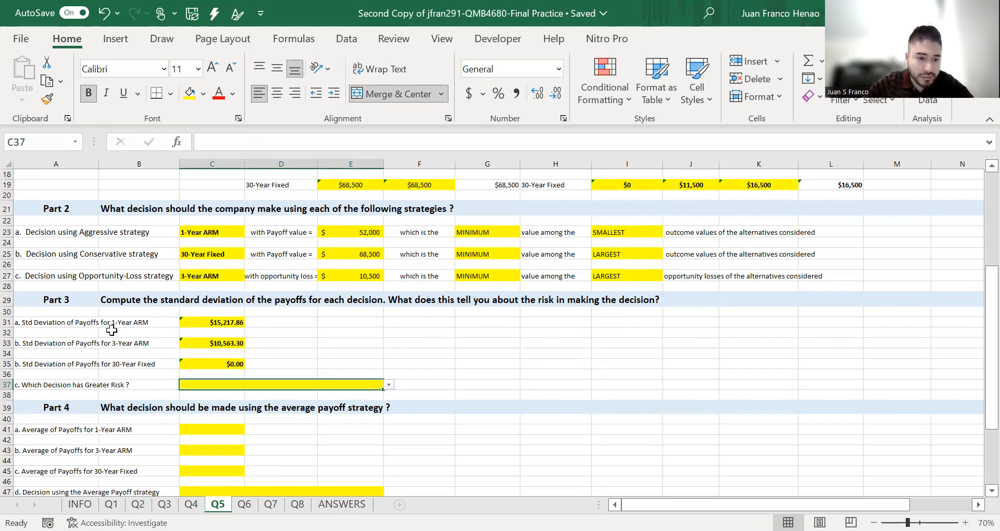
{"action": "left_click", "coordinate": [390, 385]}
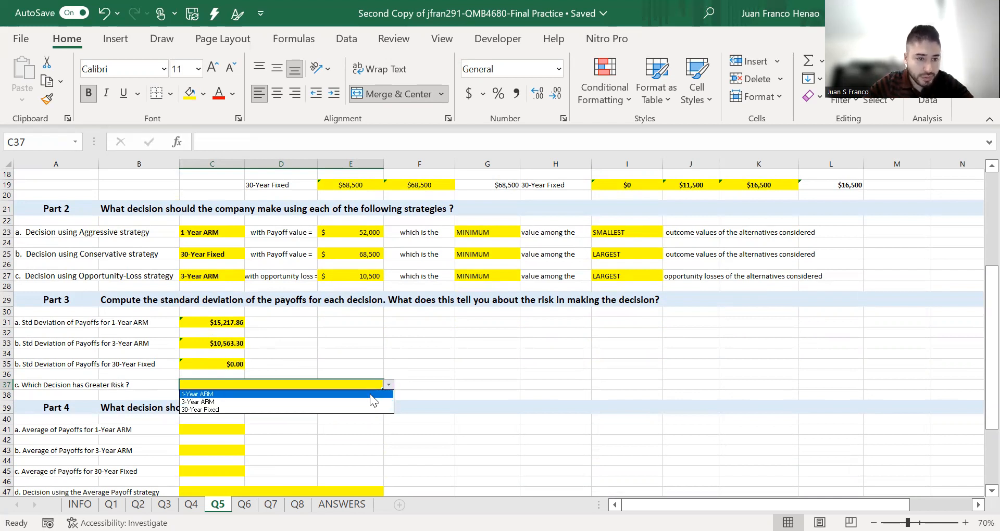
{"action": "left_click", "coordinate": [370, 394]}
{"action": "left_click", "coordinate": [350, 343]}
- Compute the 1-Year ARM average payoff in C41 with =AVERAGE(C7:E7)
{"action": "scroll", "coordinate": [262, 380], "scroll_direction": "down", "scroll_amount": 3}
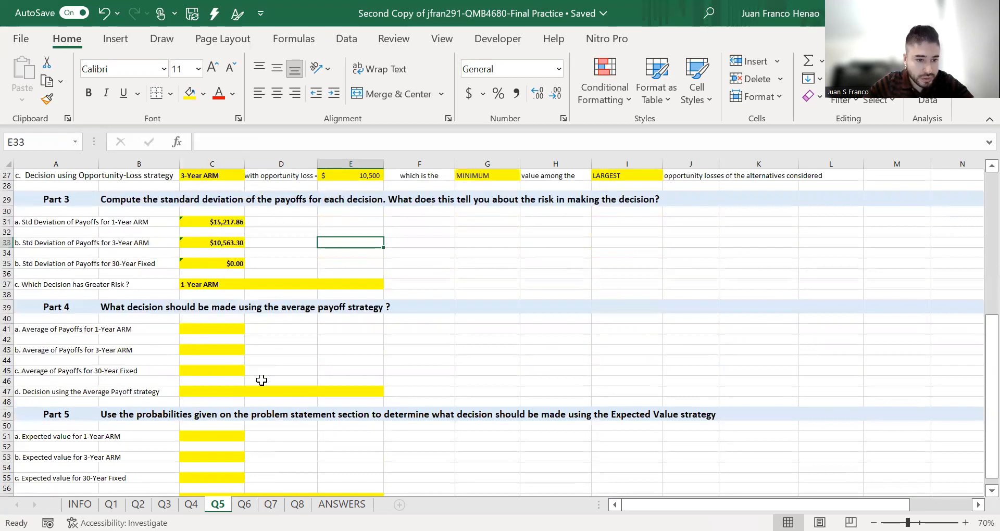
{"action": "left_click", "coordinate": [215, 328]}
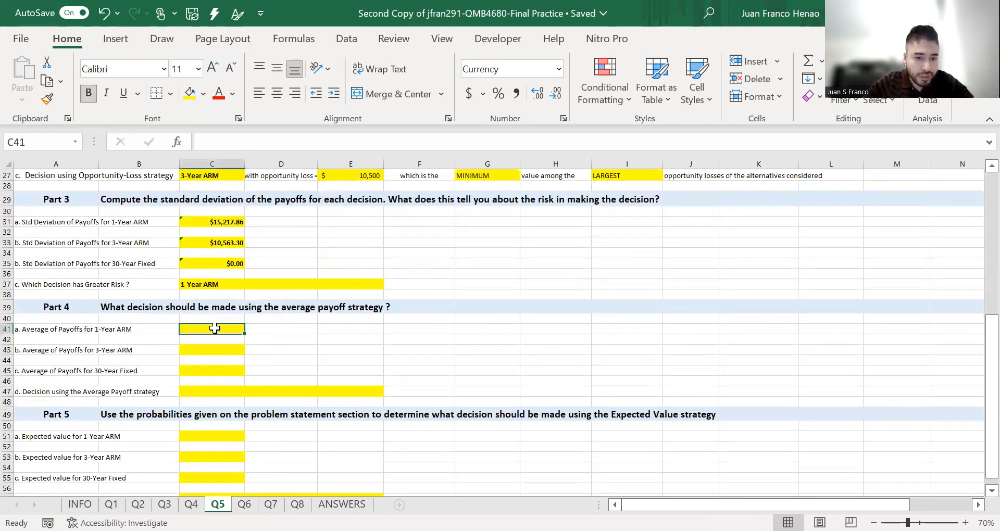
{"action": "type", "text": "="}
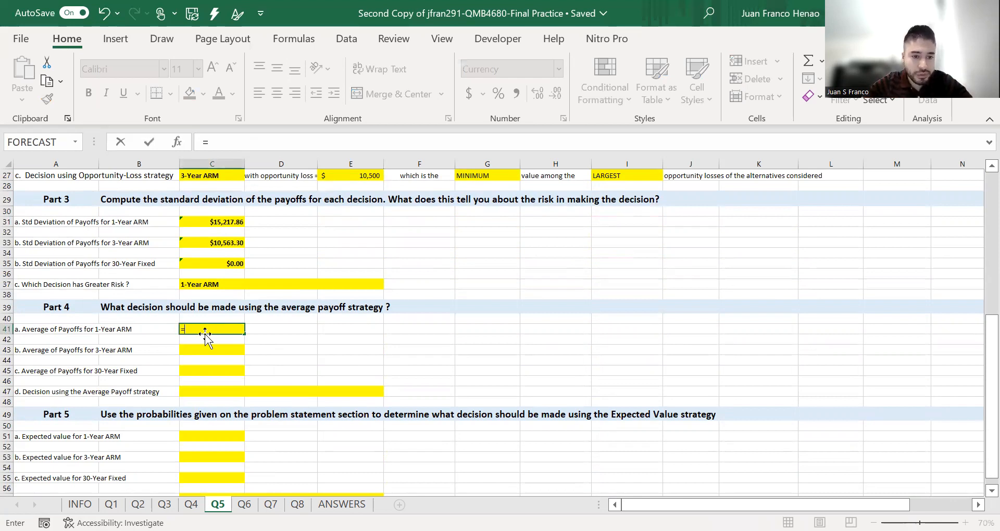
{"action": "type", "text": "AVERAGE("}
{"action": "scroll", "coordinate": [242, 295], "scroll_direction": "up", "scroll_amount": 2}
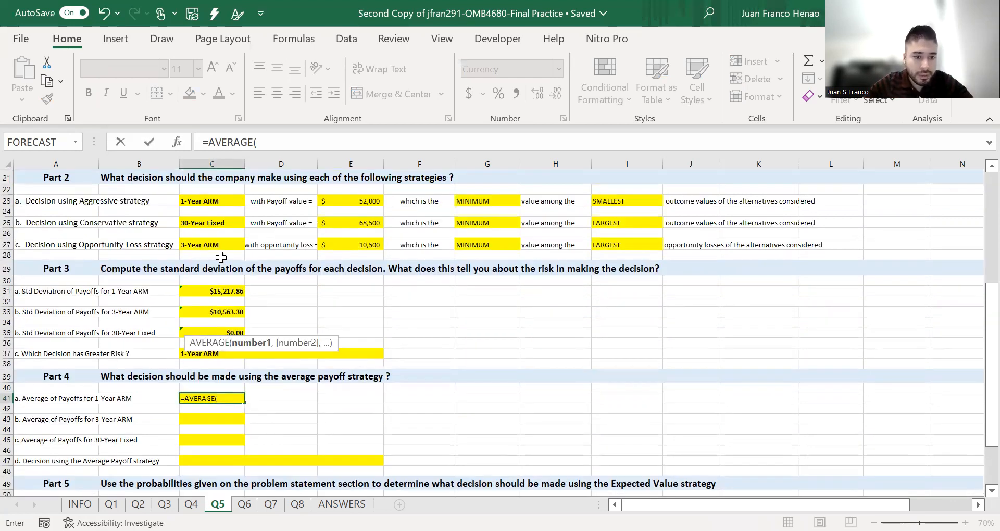
{"action": "scroll", "coordinate": [226, 265], "scroll_direction": "up", "scroll_amount": 7}
{"action": "left_click_drag", "start_coordinate": [224, 259], "coordinate": [358, 259]}
{"action": "type", "text": ")"}
{"action": "key", "text": "Return"}
- Compute the 3-Year ARM average payoff in C43 with =AVERAGE(C8:E8)
{"action": "scroll", "coordinate": [268, 390], "scroll_direction": "down", "scroll_amount": 2}
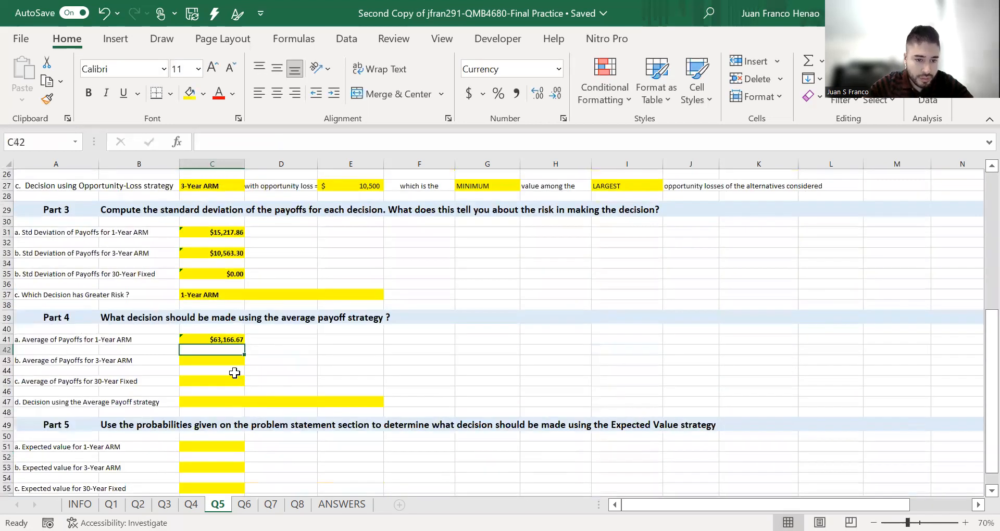
{"action": "double_click", "coordinate": [234, 359]}
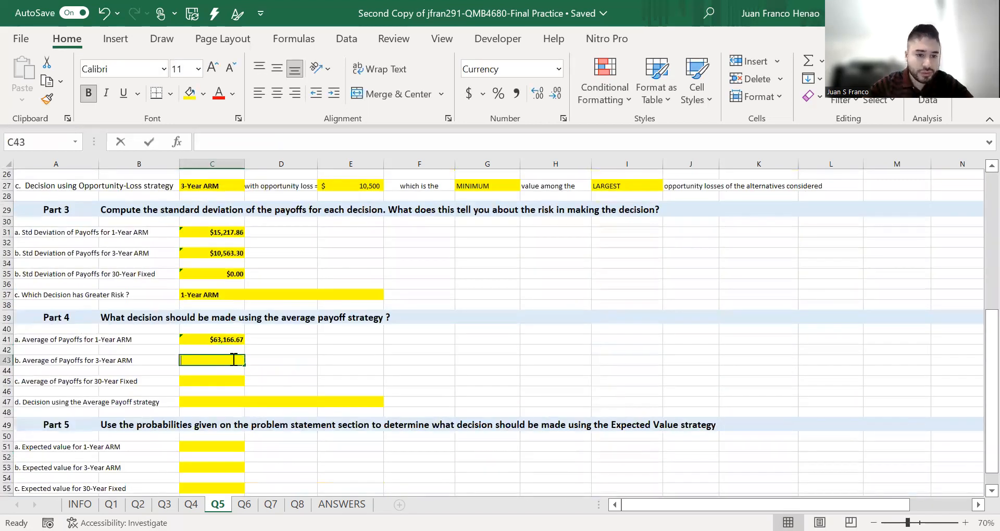
{"action": "type", "text": "=AVERAGE("}
{"action": "scroll", "coordinate": [208, 338], "scroll_direction": "up", "scroll_amount": 2}
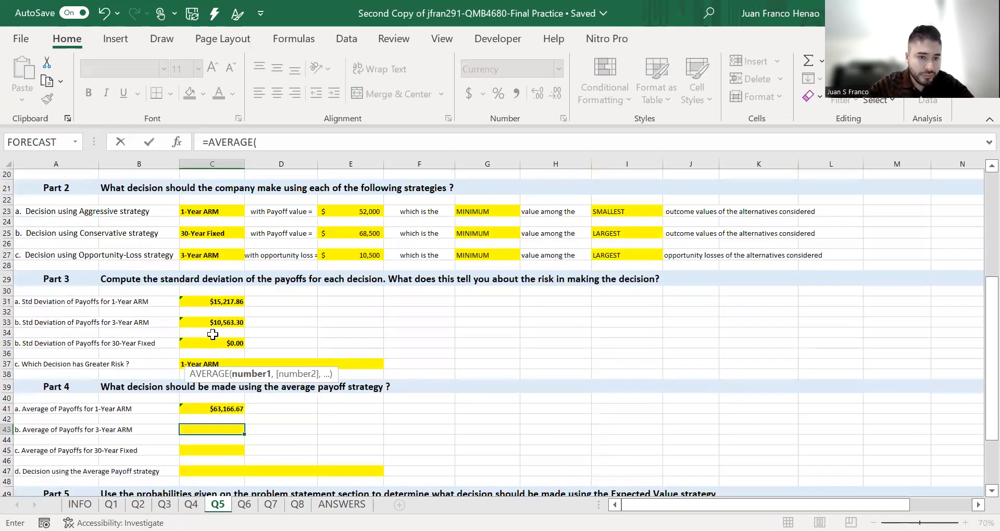
{"action": "scroll", "coordinate": [214, 265], "scroll_direction": "up", "scroll_amount": 5}
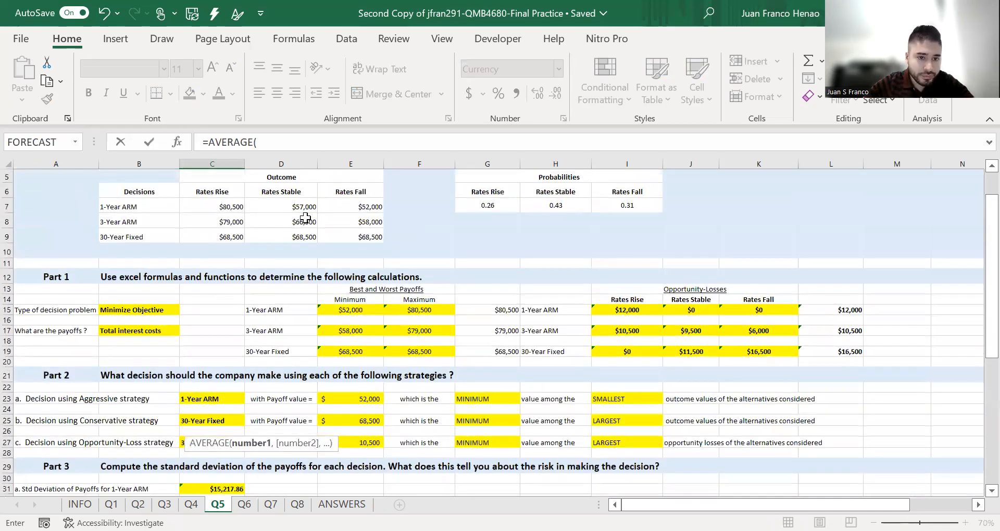
{"action": "left_click_drag", "start_coordinate": [354, 218], "coordinate": [211, 221]}
{"action": "key", "text": "Return"}
- Compute the 30-Year Fixed average payoff in C45 with =AVERAGE(C9:E9)
{"action": "scroll", "coordinate": [233, 412], "scroll_direction": "down", "scroll_amount": 5}
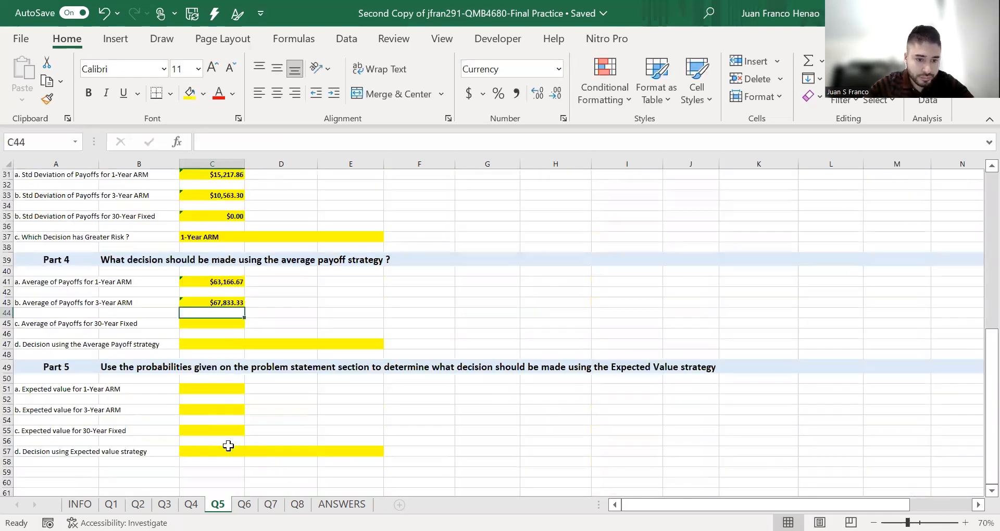
{"action": "left_click", "coordinate": [224, 327]}
{"action": "type", "text": "="}
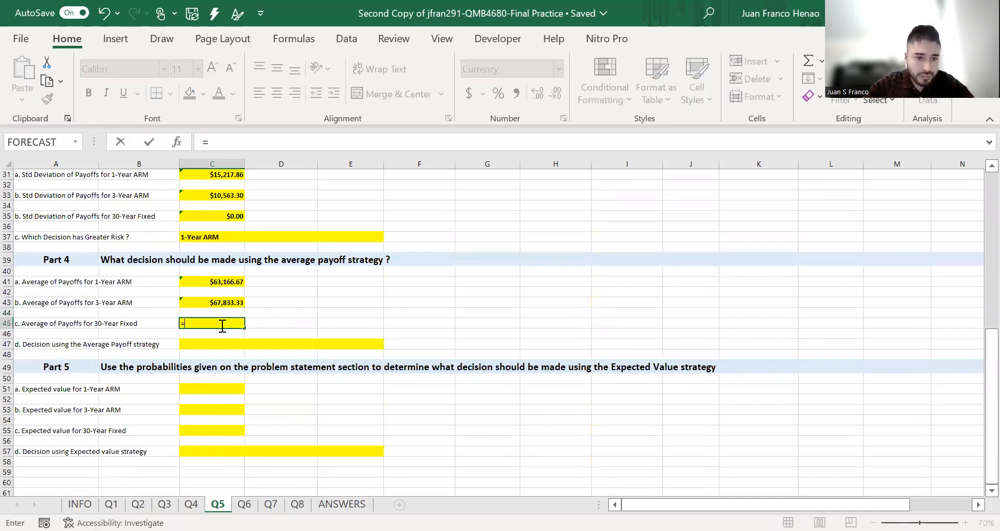
{"action": "type", "text": "AVERAGE("}
{"action": "scroll", "coordinate": [290, 315], "scroll_direction": "up", "scroll_amount": 3}
{"action": "scroll", "coordinate": [289, 315], "scroll_direction": "up", "scroll_amount": 7}
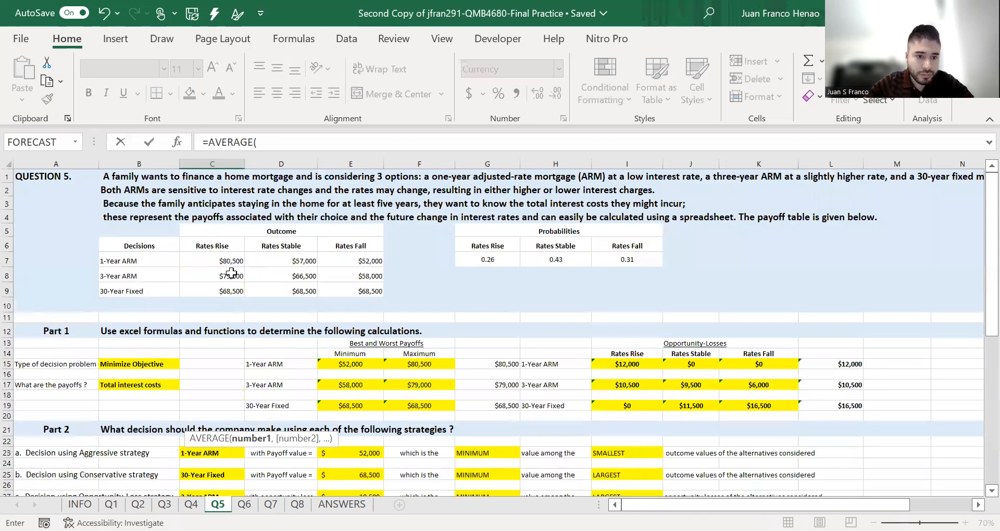
{"action": "left_click", "coordinate": [224, 290]}
{"action": "left_click_drag", "start_coordinate": [283, 288], "coordinate": [339, 288]}
{"action": "type", "text": ")"}
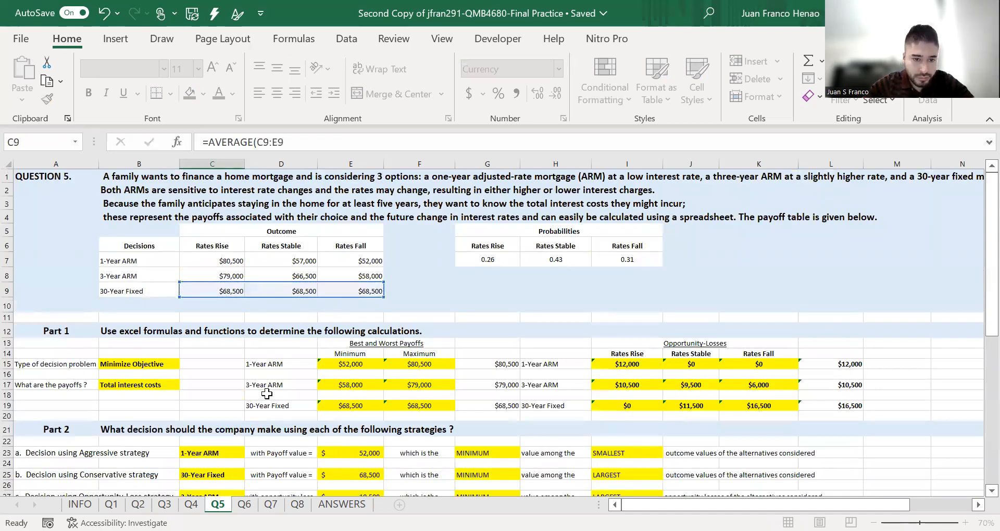
{"action": "key", "text": "Return"}
- Choose 1-Year ARM as the decision under the average payoff strategy
{"action": "left_click", "coordinate": [237, 295]}
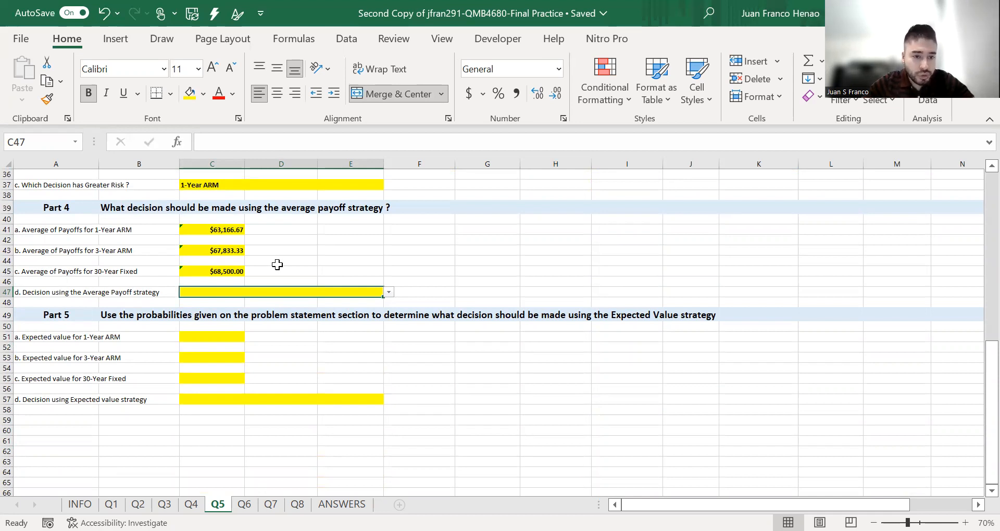
{"action": "left_click", "coordinate": [389, 293]}
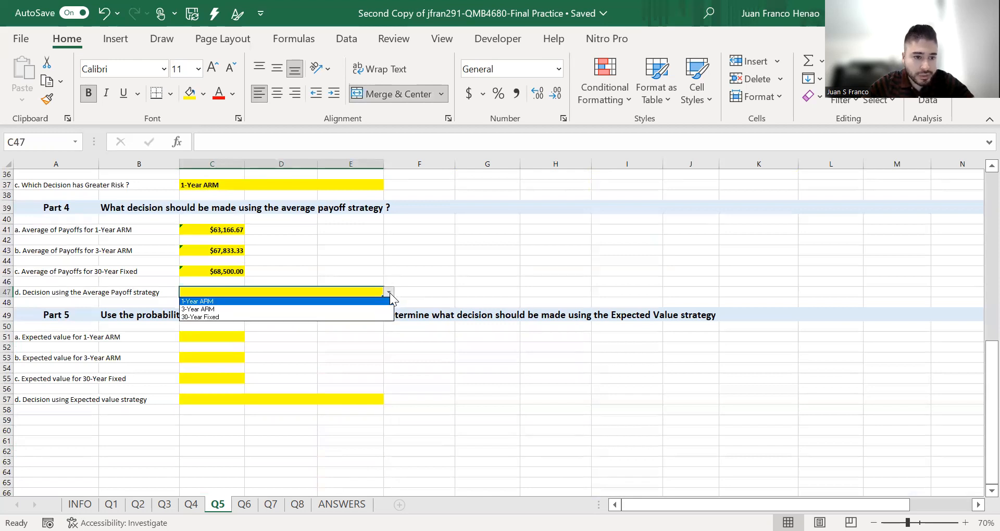
{"action": "left_click", "coordinate": [385, 301]}
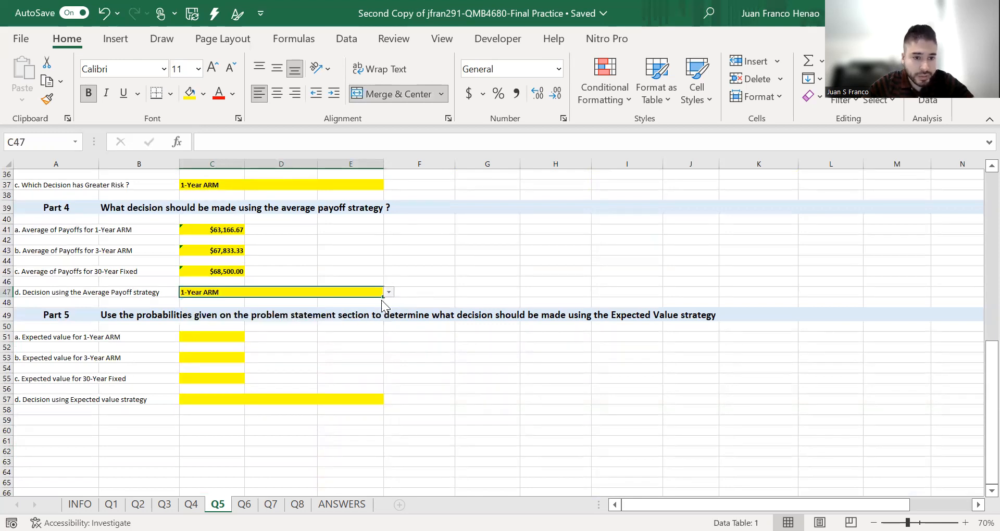
- Compute the 1-Year ARM expected value in C51 with =SUMPRODUCT(C7:E7,G7:I7) using the payoffs and probabilities
{"action": "left_click", "coordinate": [334, 354]}
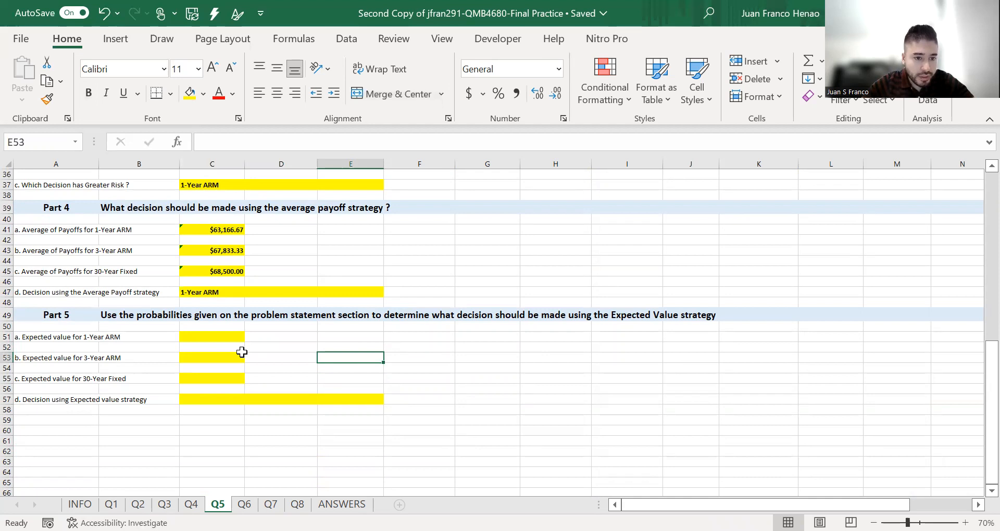
{"action": "left_click", "coordinate": [233, 336]}
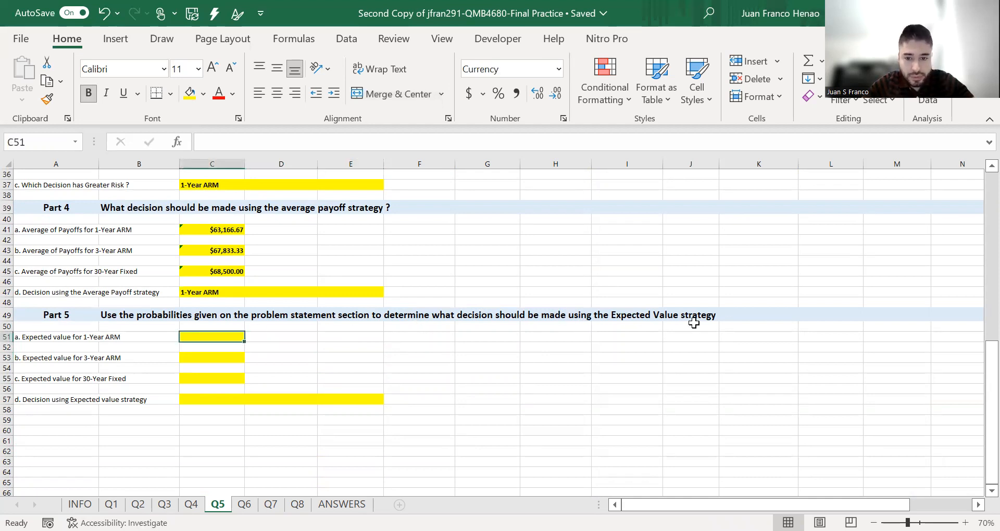
{"action": "type", "text": "="}
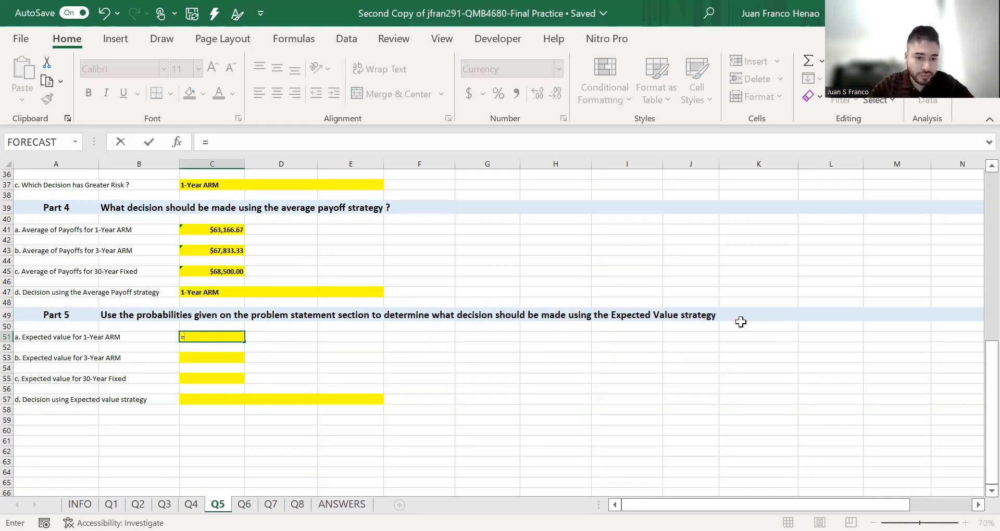
{"action": "type", "text": "SUMPRODUCT("}
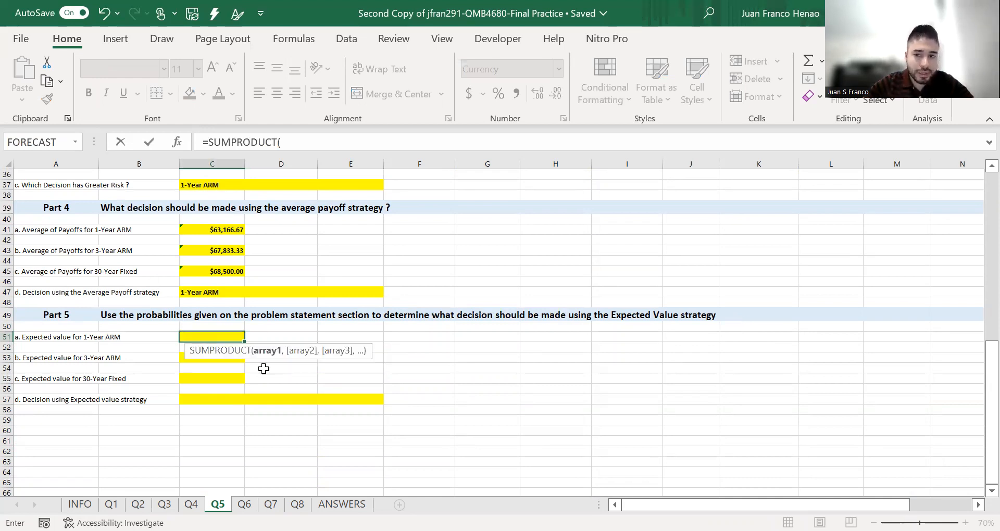
{"action": "scroll", "coordinate": [264, 369], "scroll_direction": "up", "scroll_amount": 12}
{"action": "left_click", "coordinate": [219, 260]}
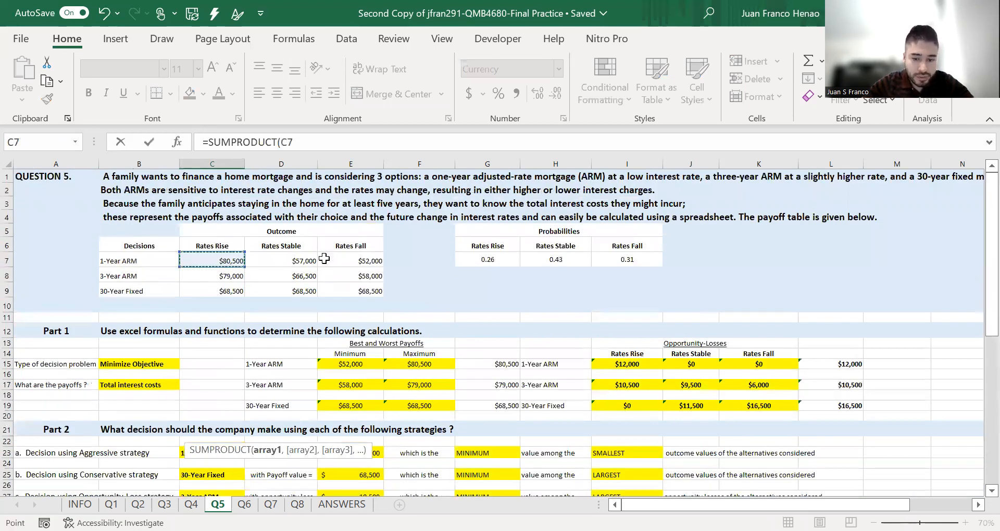
{"action": "left_click_drag", "start_coordinate": [324, 258], "coordinate": [360, 259]}
{"action": "type", "text": ","}
{"action": "left_click_drag", "start_coordinate": [500, 260], "coordinate": [623, 258]}
{"action": "key", "text": "Return"}
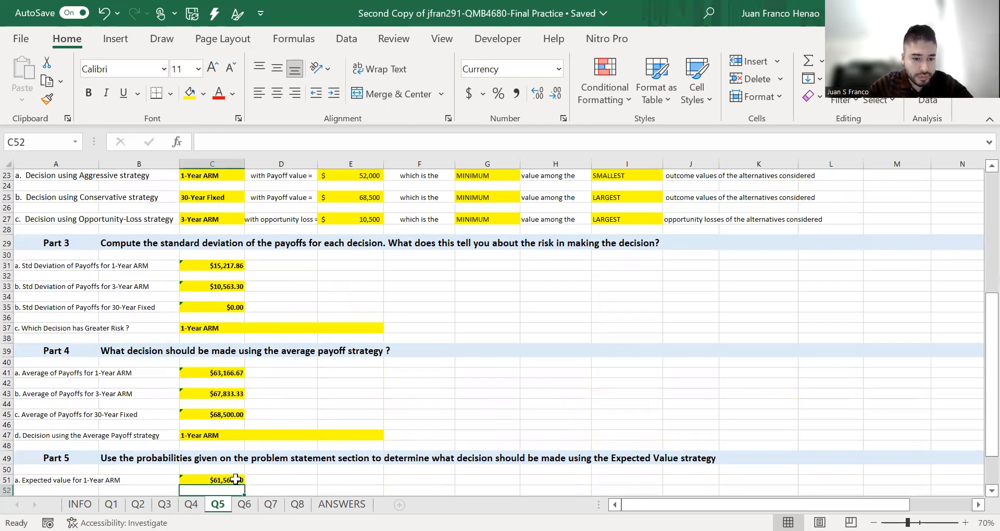
- Compute the 3-Year ARM expected value in C53 with =SUMPRODUCT(C8:E8,G7:I7)
{"action": "scroll", "coordinate": [236, 480], "scroll_direction": "down", "scroll_amount": 4}
{"action": "left_click", "coordinate": [213, 366]}
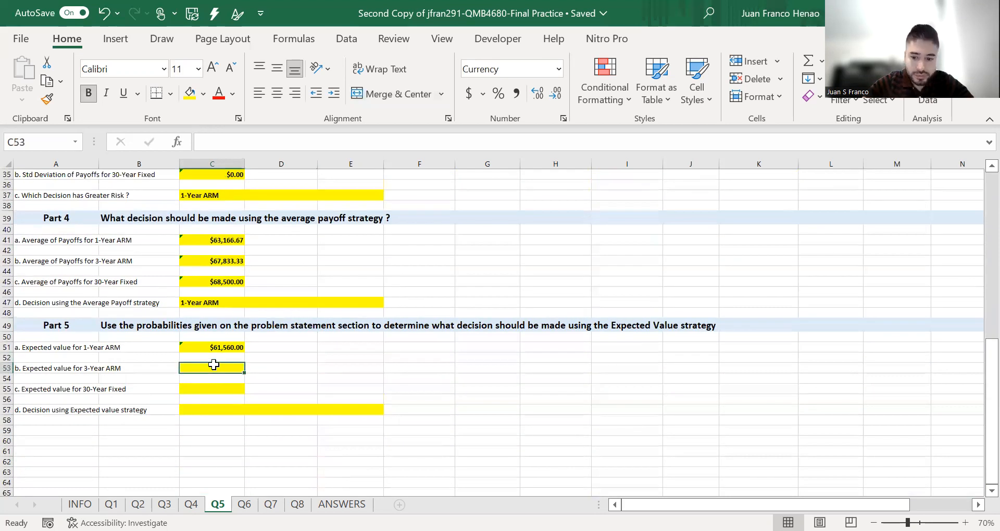
{"action": "type", "text": "="}
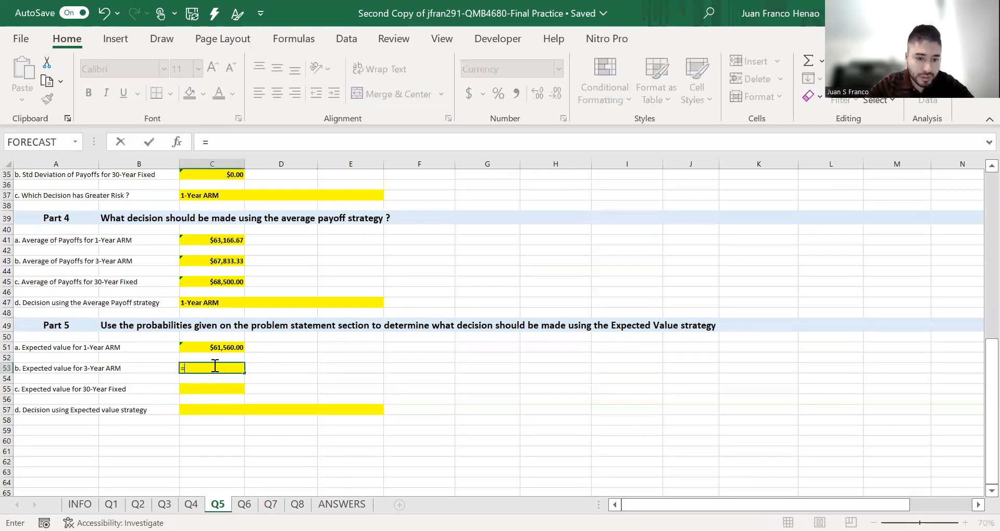
{"action": "type", "text": "SUMPRODUCT("}
{"action": "scroll", "coordinate": [243, 261], "scroll_direction": "up", "scroll_amount": 11}
{"action": "left_click", "coordinate": [242, 261]}
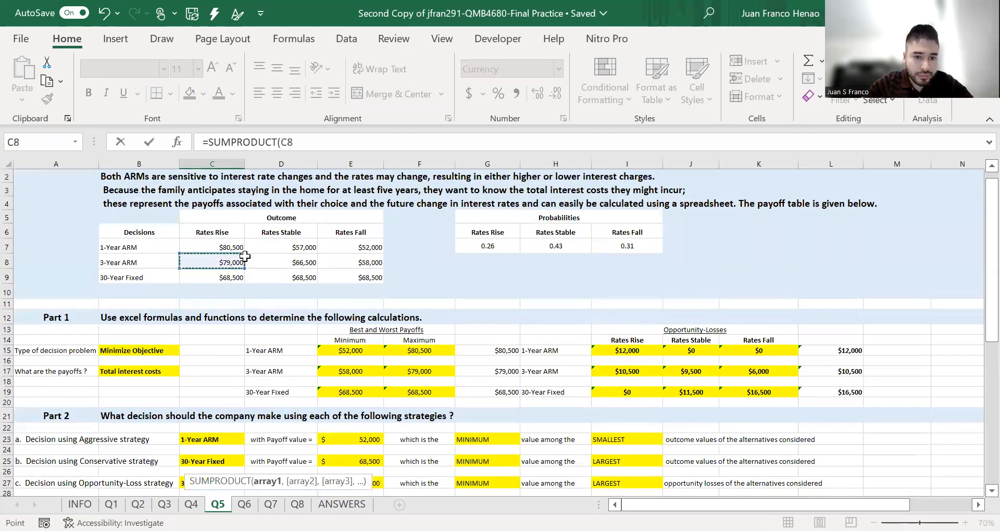
{"action": "left_click", "coordinate": [341, 256], "text": "shift"}
{"action": "type", "text": ","}
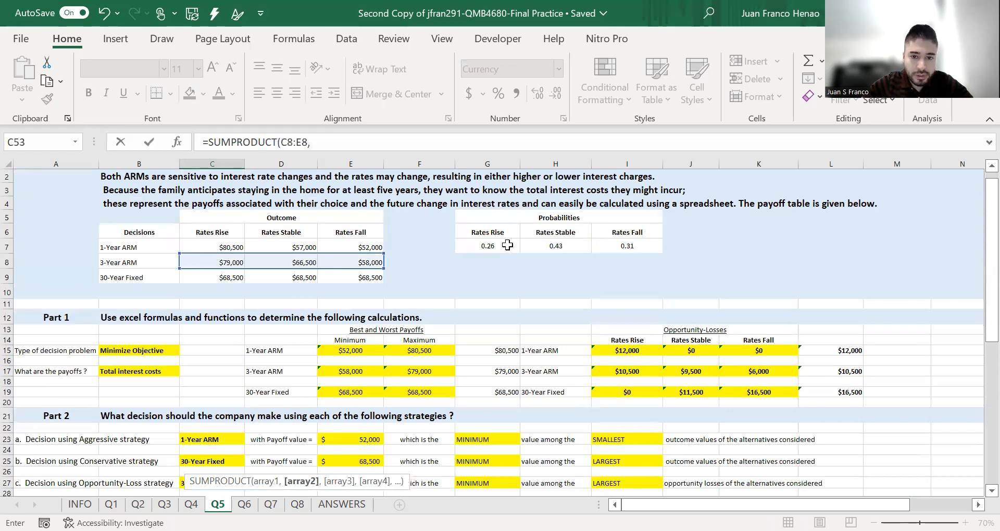
{"action": "left_click_drag", "start_coordinate": [607, 245], "coordinate": [488, 246]}
{"action": "key", "text": "Return"}
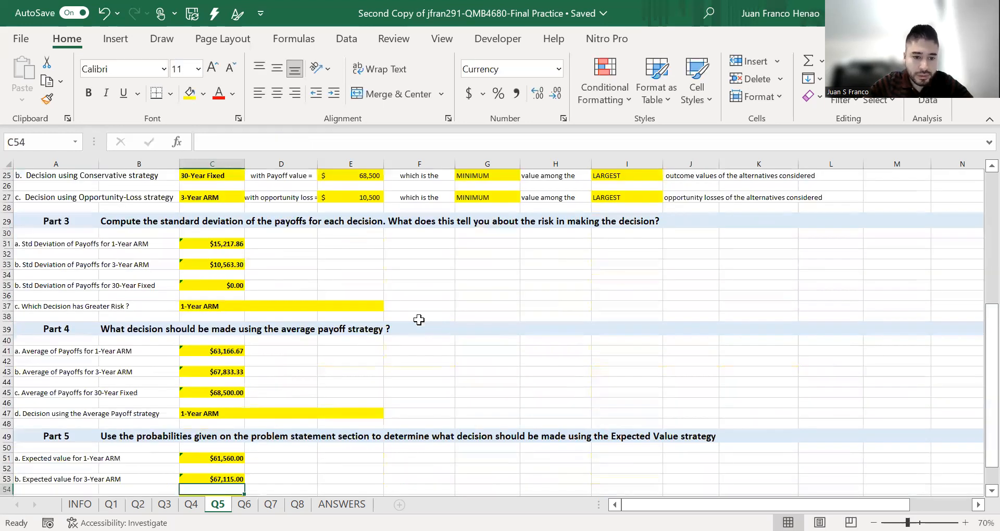
- Compute the 30-Year Fixed expected value in C55 with =SUMPRODUCT(C9:E9,G7:I7)
{"action": "scroll", "coordinate": [211, 469], "scroll_direction": "down", "scroll_amount": 3}
{"action": "left_click", "coordinate": [227, 401]}
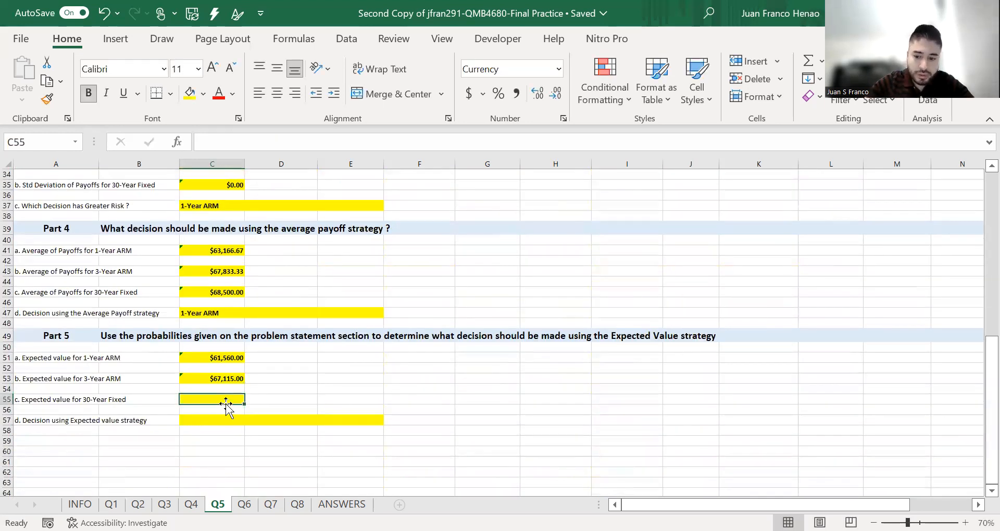
{"action": "type", "text": "="}
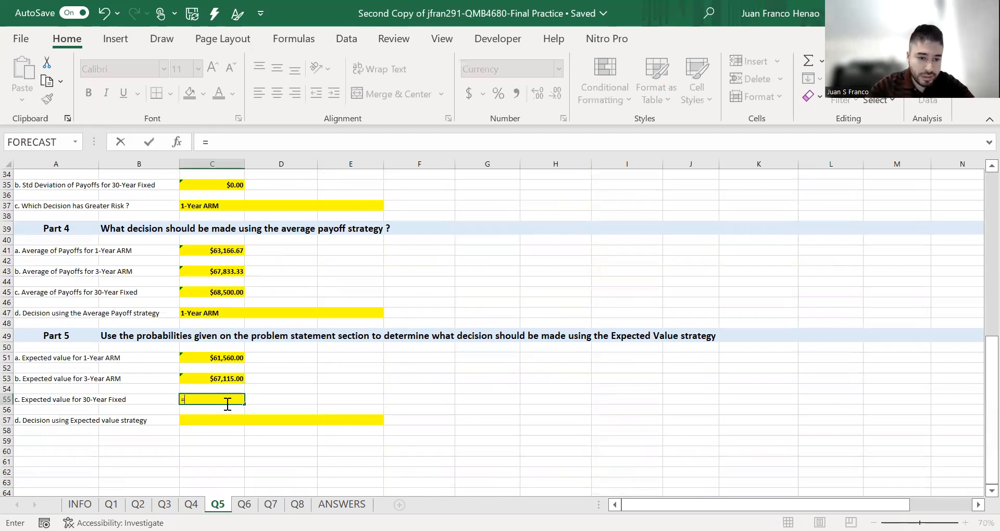
{"action": "type", "text": "SUMPRODUCT("}
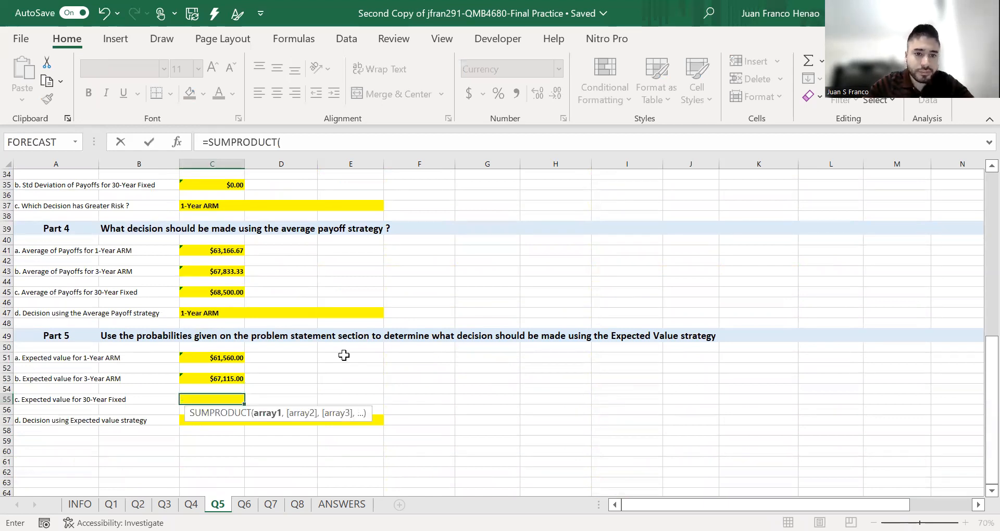
{"action": "scroll", "coordinate": [344, 355], "scroll_direction": "up", "scroll_amount": 10}
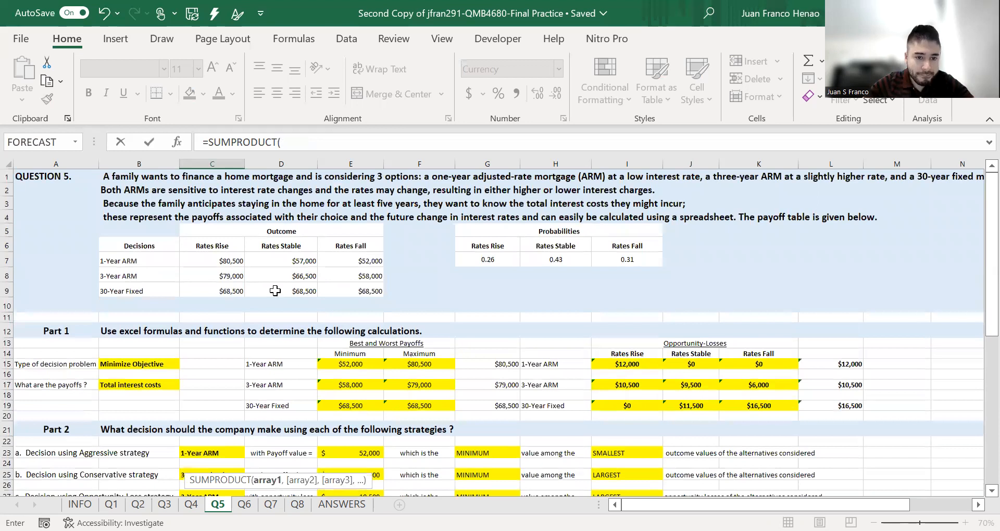
{"action": "left_click_drag", "start_coordinate": [218, 290], "coordinate": [336, 290]}
{"action": "type", "text": ","}
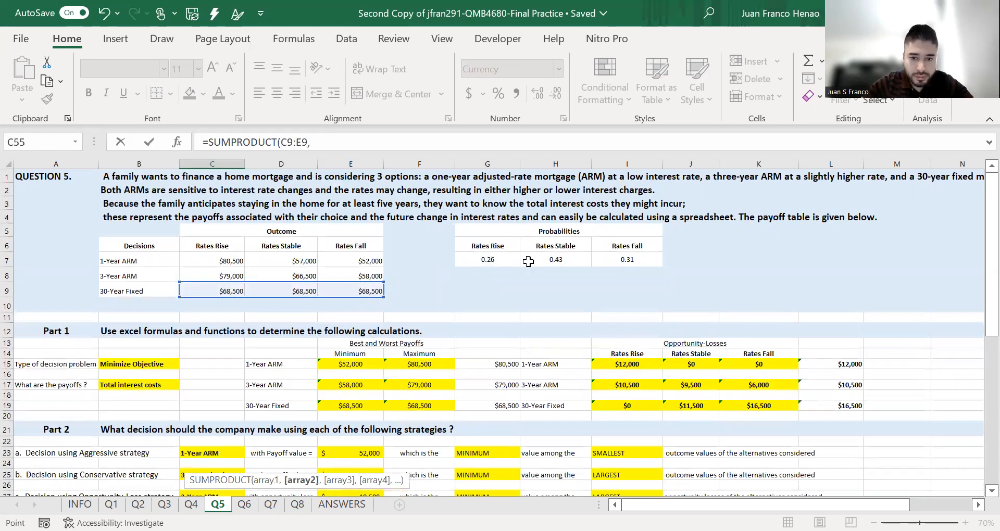
{"action": "left_click_drag", "start_coordinate": [487, 259], "coordinate": [611, 261]}
{"action": "key", "text": "Return"}
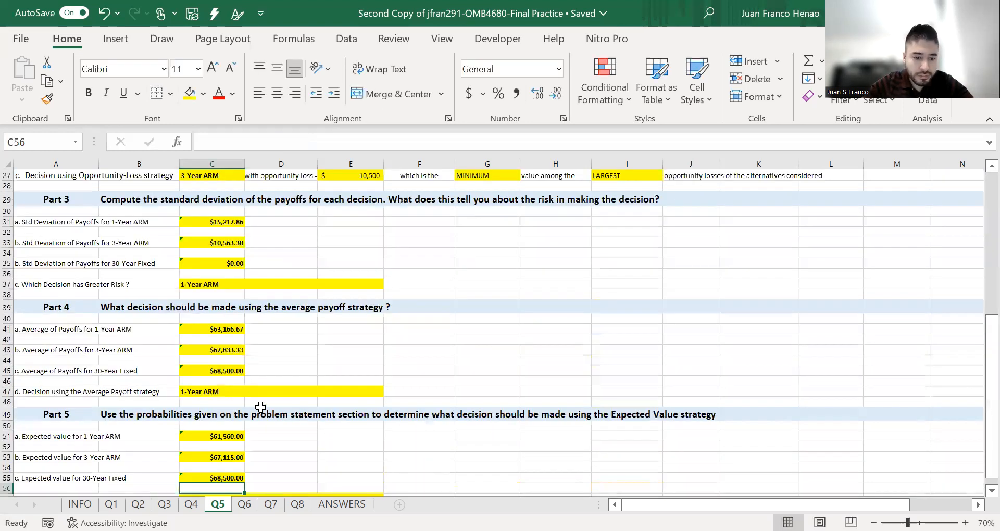
- Choose 1-Year ARM as the decision under the expected value strategy
{"action": "scroll", "coordinate": [242, 412], "scroll_direction": "down", "scroll_amount": 7}
{"action": "scroll", "coordinate": [258, 260], "scroll_direction": "up", "scroll_amount": 1}
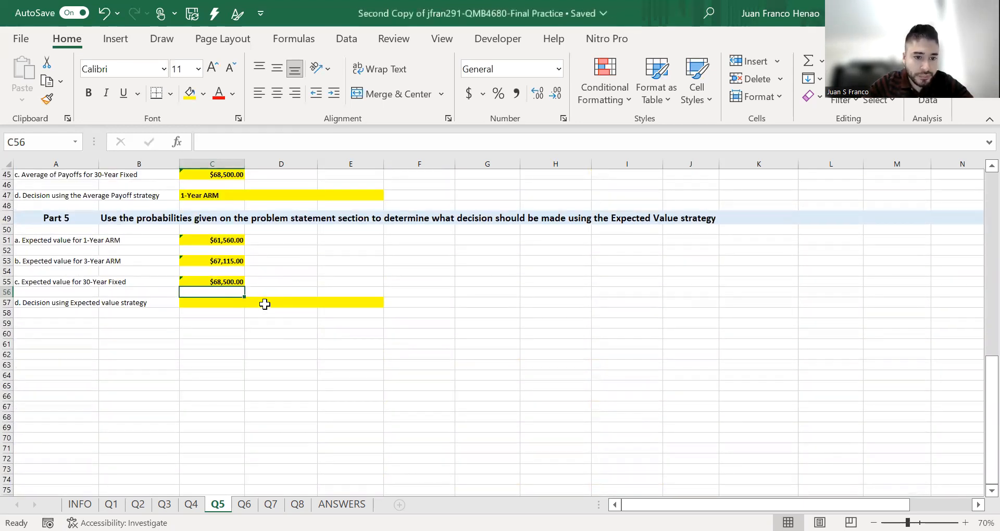
{"action": "left_click", "coordinate": [234, 239]}
{"action": "left_click", "coordinate": [255, 303]}
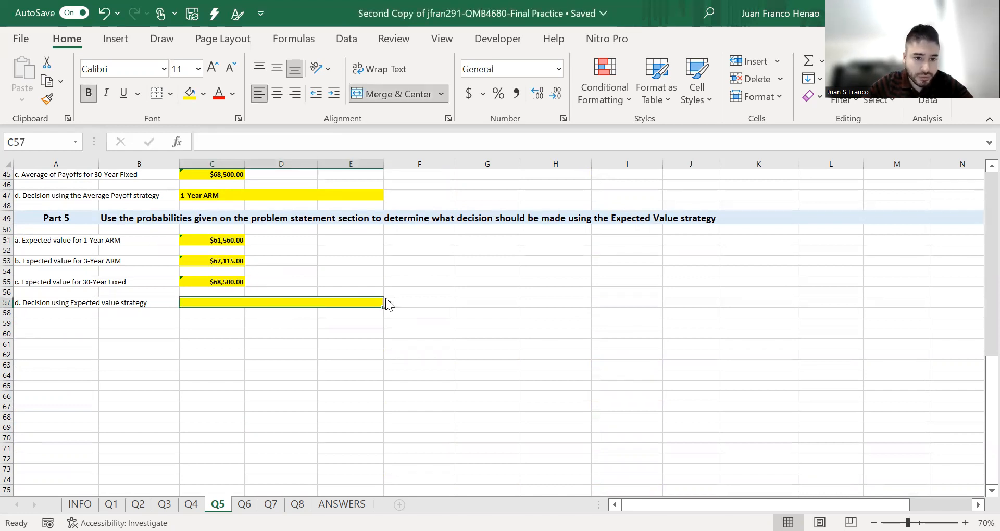
{"action": "left_click", "coordinate": [389, 303]}
{"action": "left_click", "coordinate": [388, 310]}
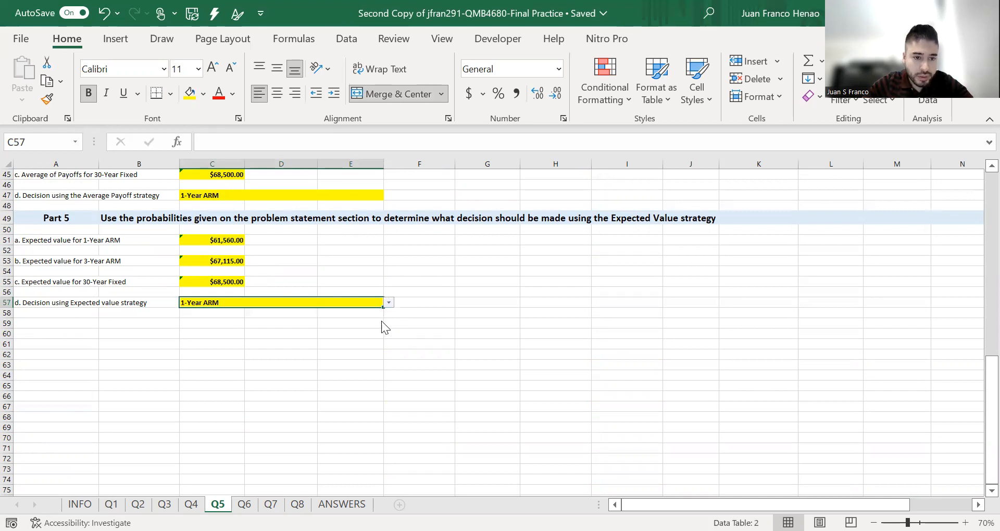
{"action": "left_click", "coordinate": [451, 312]}
- Open the ANSWERS sheet and review the Q5 results against the worksheet's answers
{"action": "scroll", "coordinate": [456, 374], "scroll_direction": "up", "scroll_amount": 14}
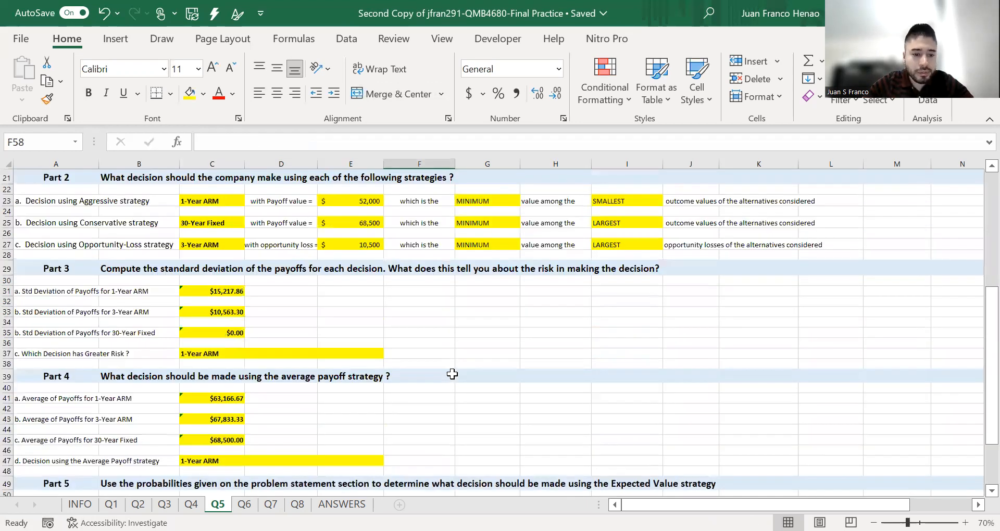
{"action": "scroll", "coordinate": [457, 373], "scroll_direction": "up", "scroll_amount": 1}
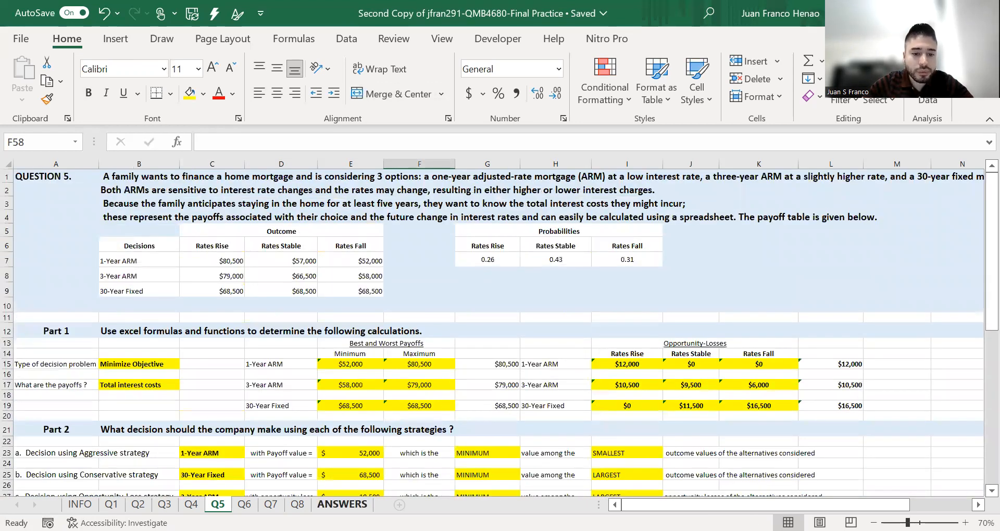
{"action": "left_click", "coordinate": [343, 505]}
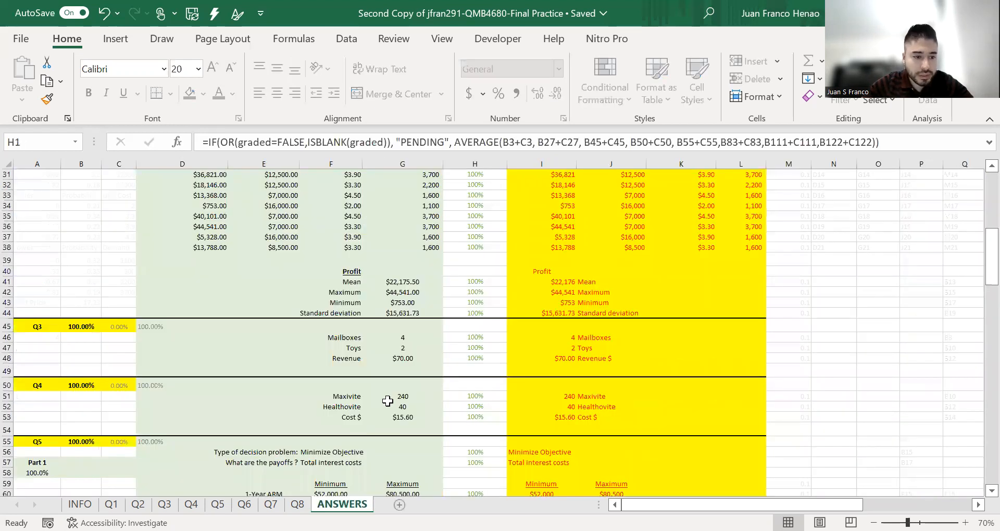
{"action": "scroll", "coordinate": [387, 401], "scroll_direction": "down", "scroll_amount": 6}
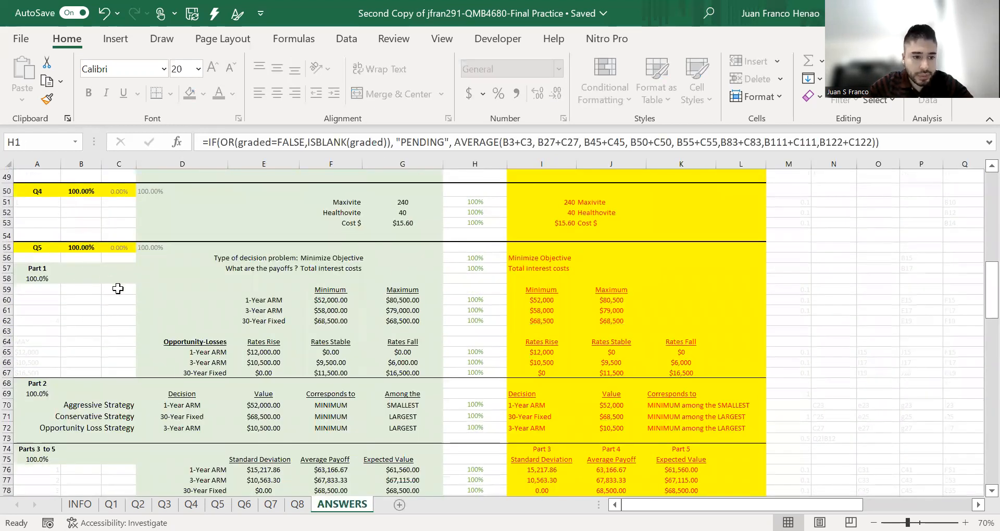
{"action": "scroll", "coordinate": [512, 355], "scroll_direction": "down", "scroll_amount": 3}
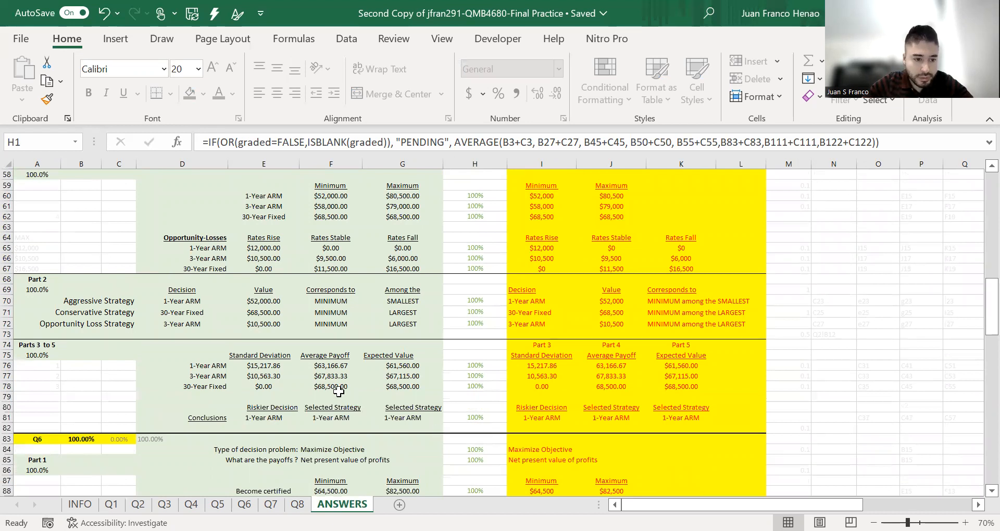
{"action": "scroll", "coordinate": [480, 349], "scroll_direction": "up", "scroll_amount": 1}
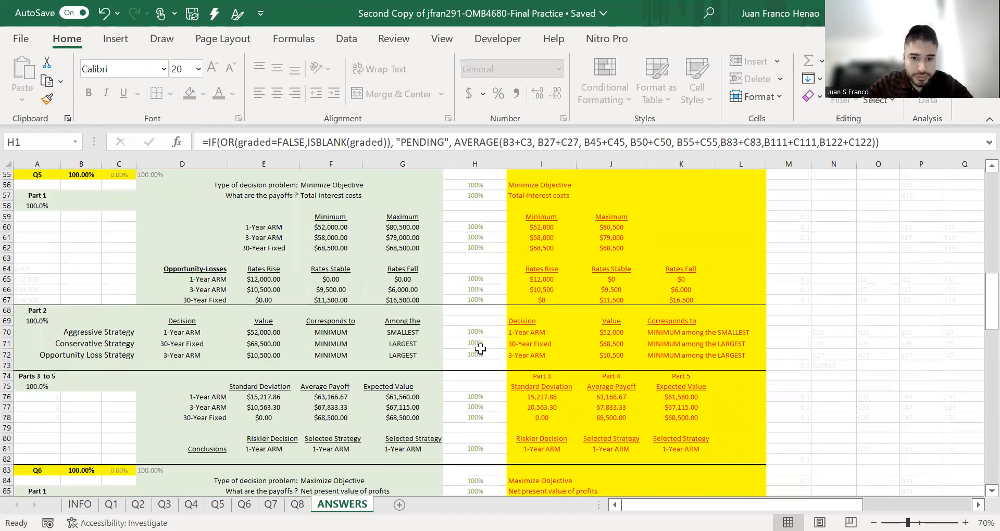
{"action": "scroll", "coordinate": [464, 284], "scroll_direction": "up", "scroll_amount": 2}
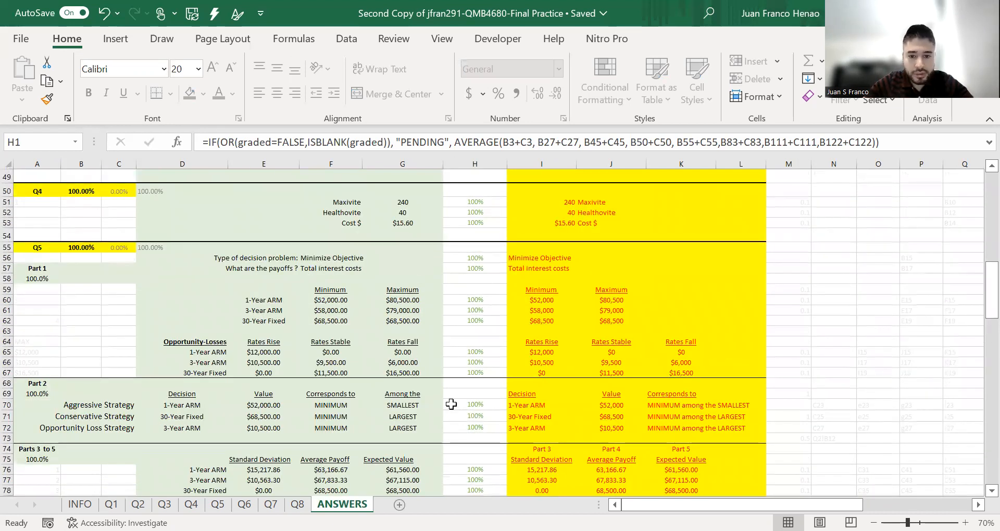
{"action": "scroll", "coordinate": [451, 404], "scroll_direction": "down", "scroll_amount": 4}
{"action": "scroll", "coordinate": [432, 380], "scroll_direction": "down", "scroll_amount": 3}
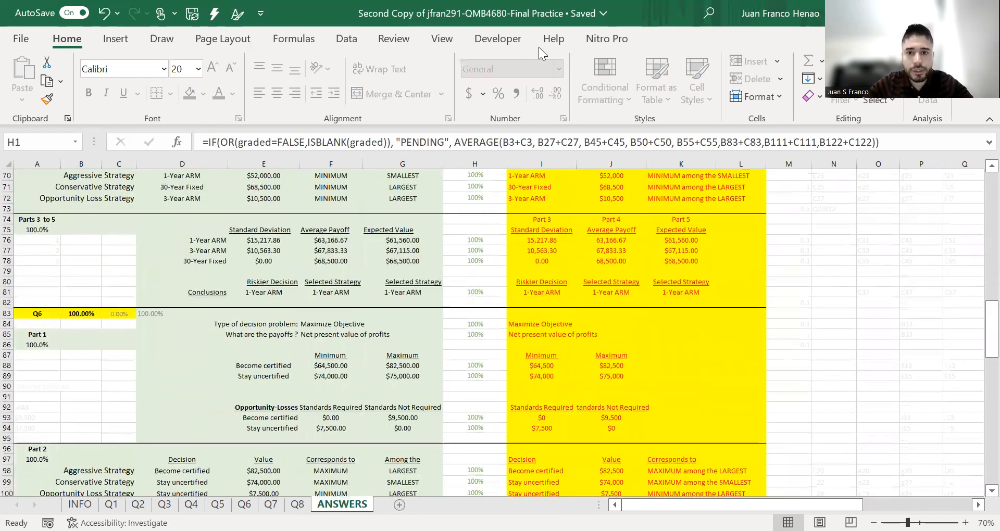